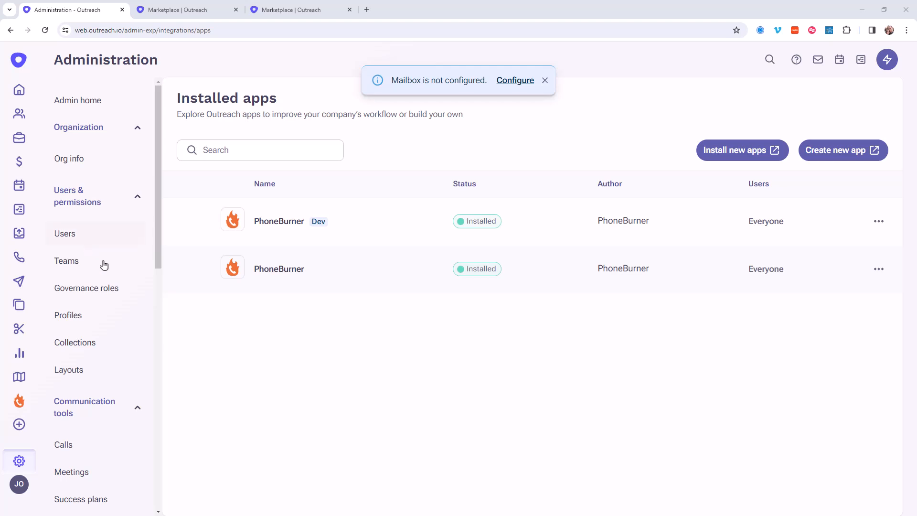
Step: Display the call dispositions in Outreach's administration, and open the Dial Session dispositions settings in PhoneBurner
{"action": "left_click", "coordinate": [81, 446]}
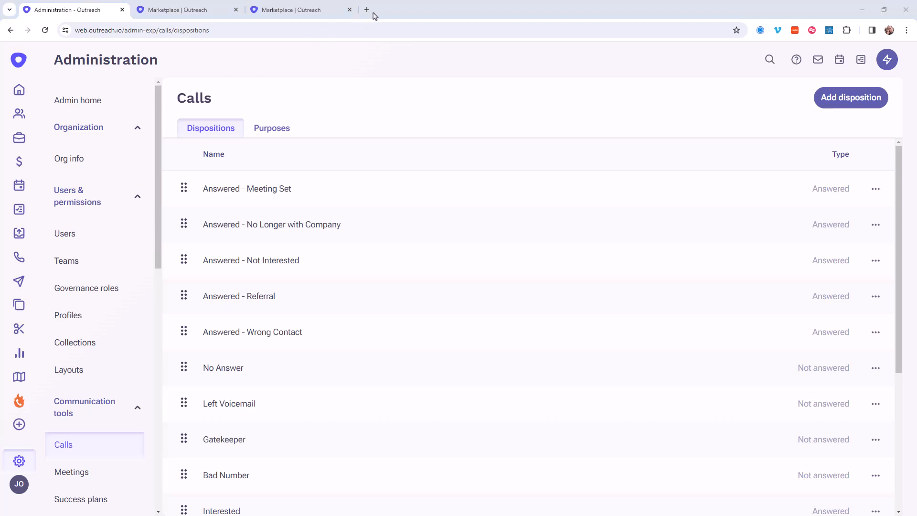
{"action": "left_click", "coordinate": [367, 10]}
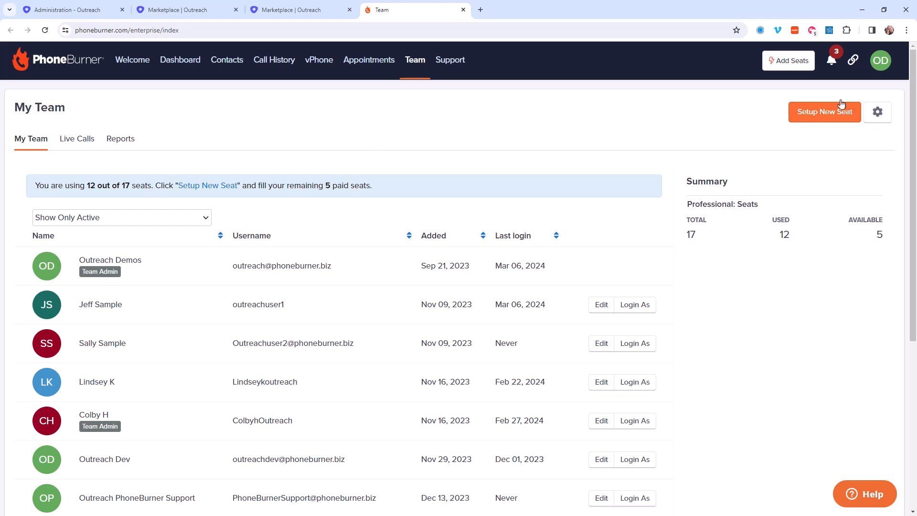
{"action": "left_click", "coordinate": [885, 60]}
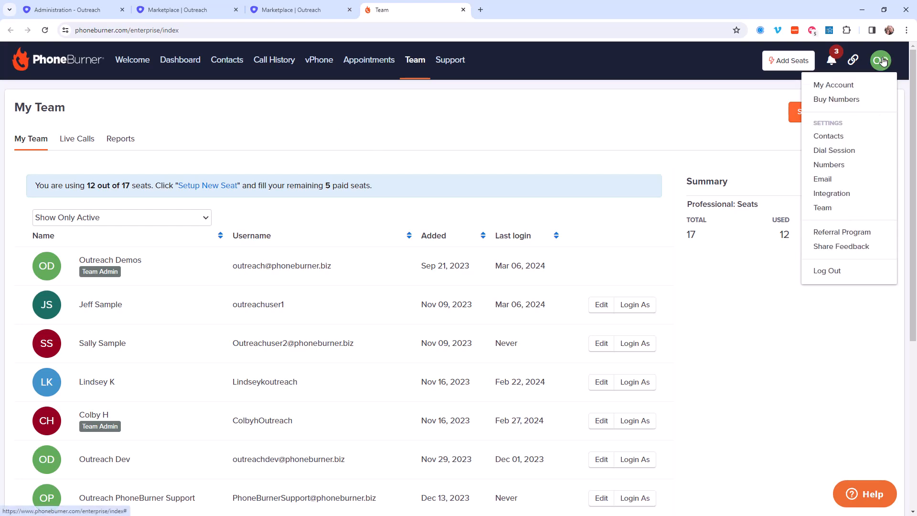
{"action": "left_click", "coordinate": [838, 153]}
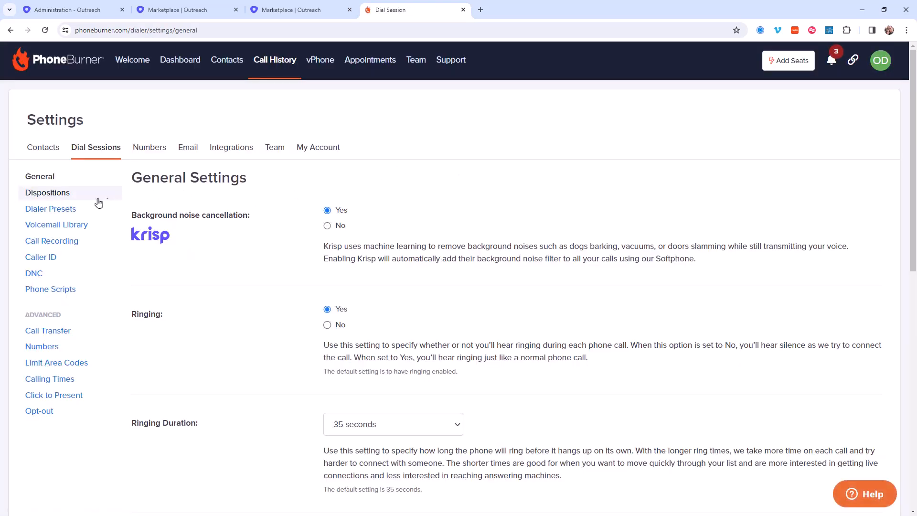
{"action": "left_click", "coordinate": [65, 197]}
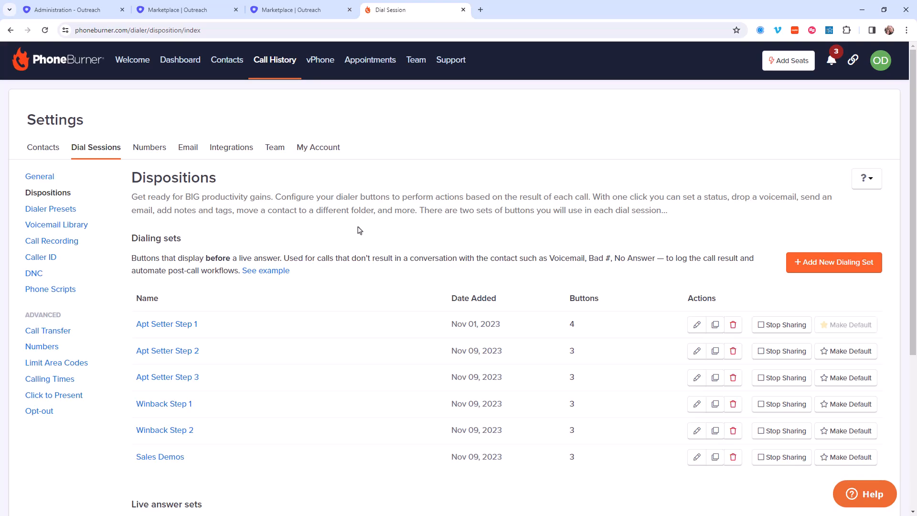
Step: Create a new dialing set named Outreach Training
{"action": "scroll", "coordinate": [356, 229], "scroll_direction": "down", "scroll_amount": 5}
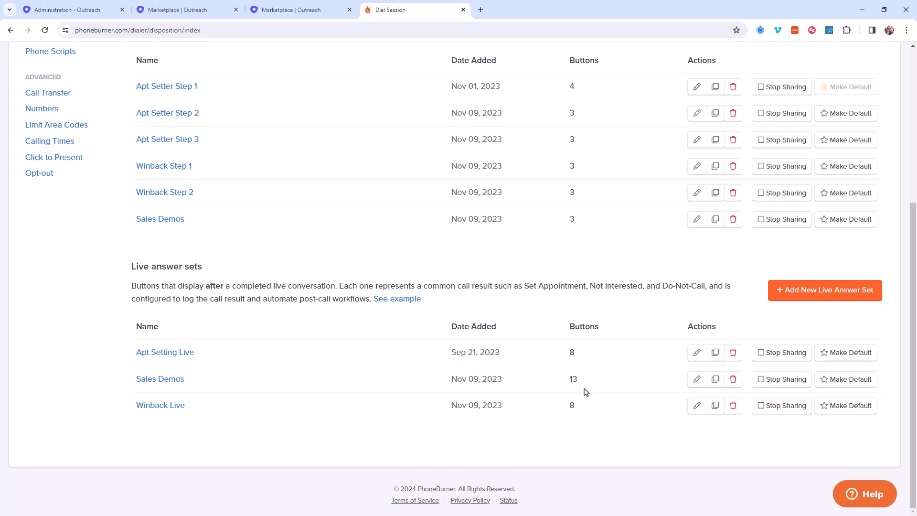
{"action": "scroll", "coordinate": [587, 385], "scroll_direction": "up", "scroll_amount": 4}
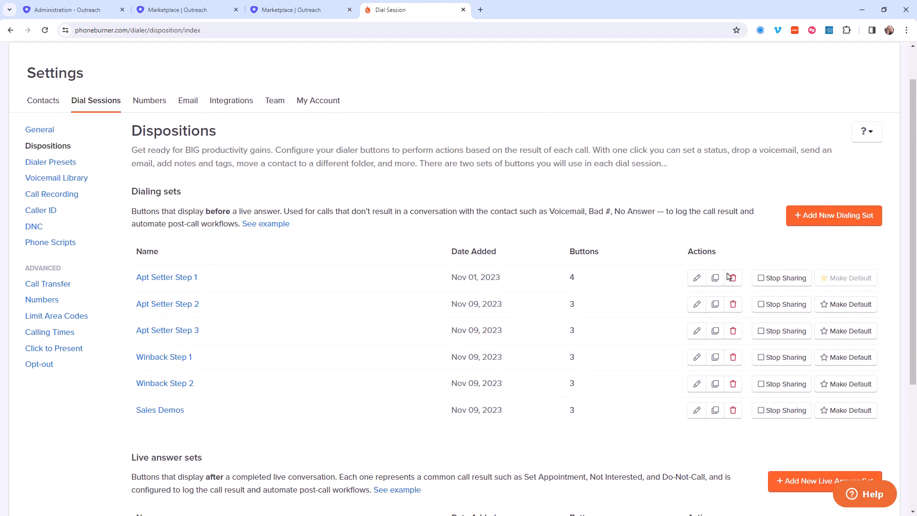
{"action": "left_click", "coordinate": [813, 221]}
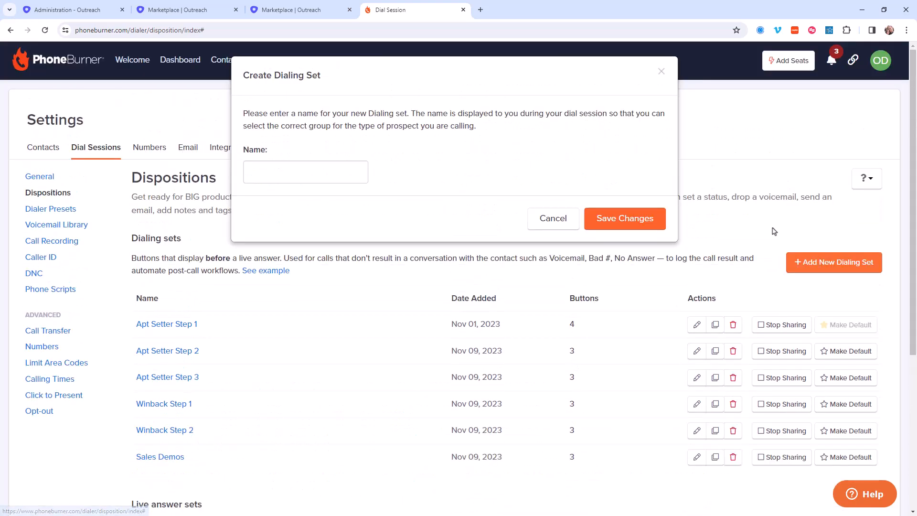
{"action": "left_click", "coordinate": [341, 175]}
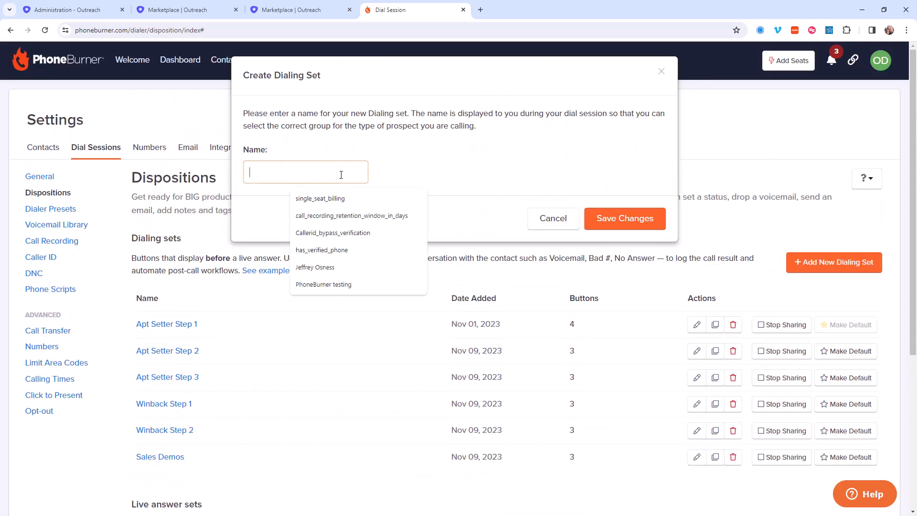
{"action": "type", "text": "Outreach Training"}
{"action": "left_click", "coordinate": [615, 224]}
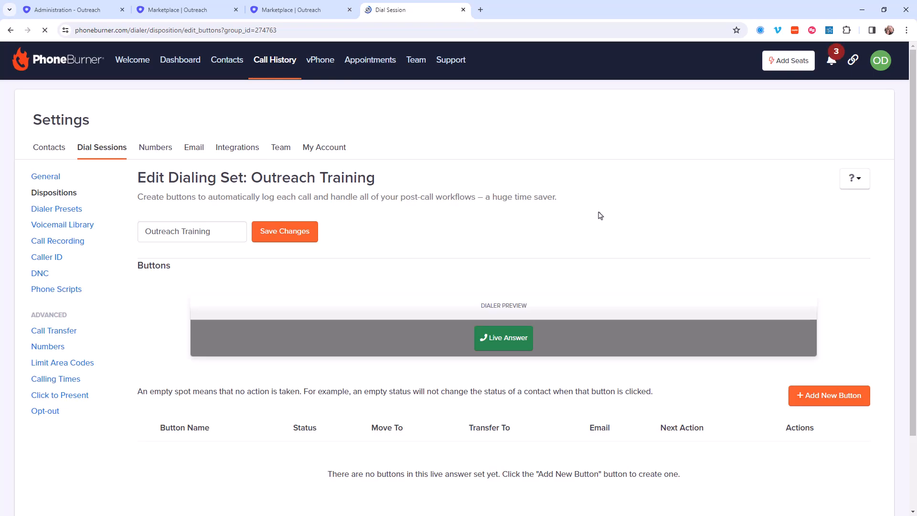
Step: Switch to Outreach, open the No Answer call disposition and copy its exact name
{"action": "scroll", "coordinate": [547, 319], "scroll_direction": "down", "scroll_amount": 2}
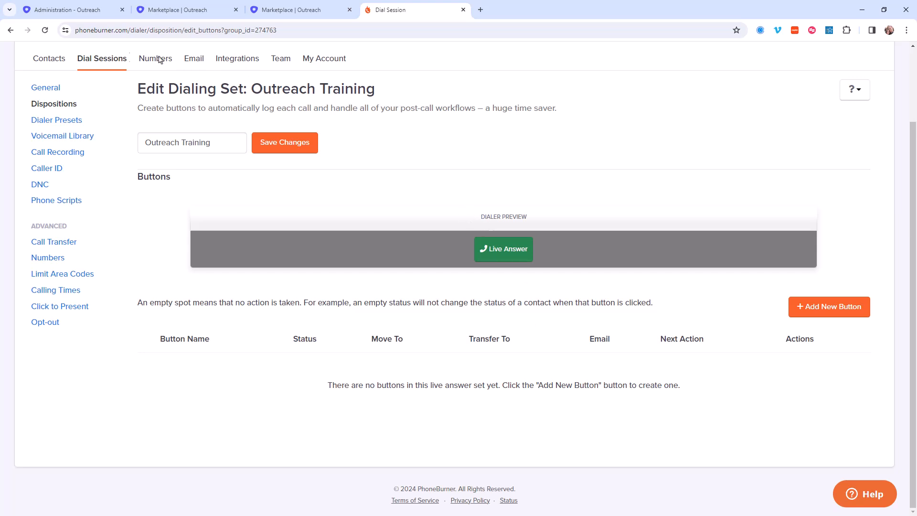
{"action": "left_click", "coordinate": [71, 14]}
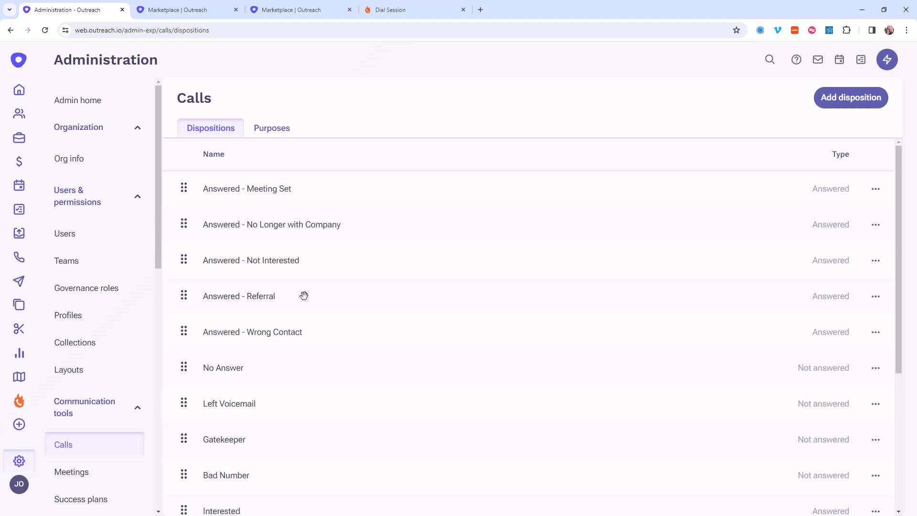
{"action": "left_click", "coordinate": [226, 377]}
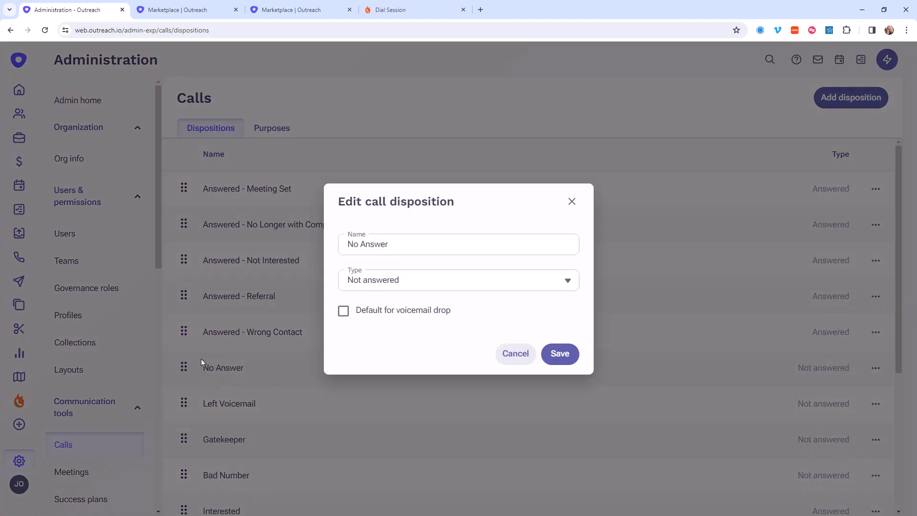
{"action": "left_click_drag", "start_coordinate": [401, 246], "coordinate": [340, 240]}
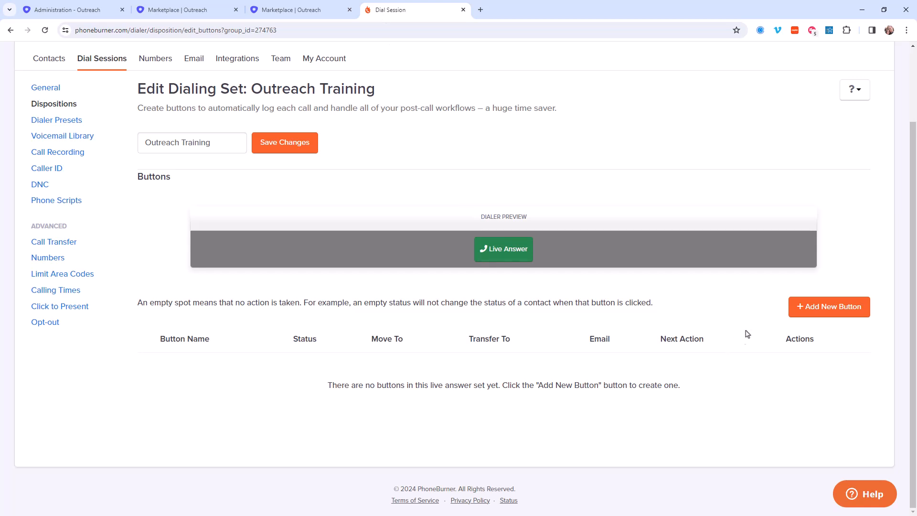
Step: In PhoneBurner, add a button to the Outreach Training set with label and call status No Answer, and save it
{"action": "left_click", "coordinate": [805, 312]}
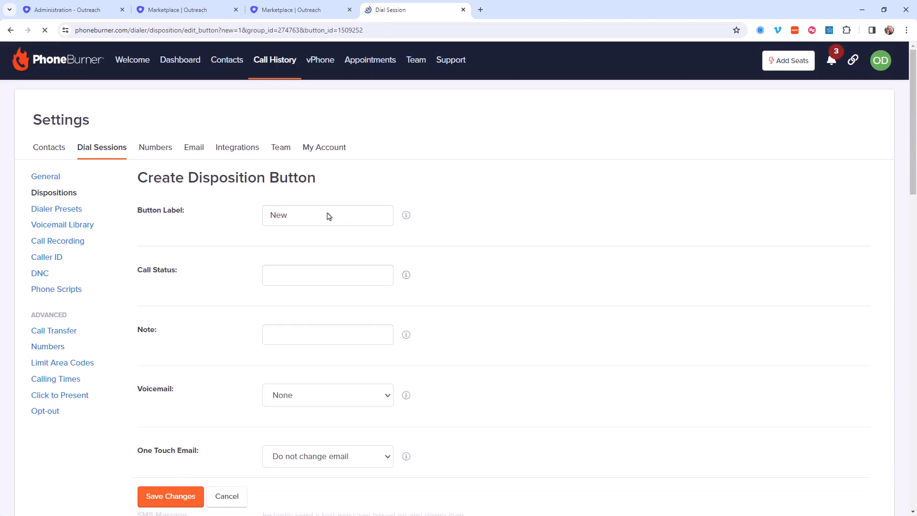
{"action": "left_click", "coordinate": [292, 213]}
{"action": "double_click", "coordinate": [292, 212]}
{"action": "type", "text": "No Answer"}
{"action": "left_click", "coordinate": [304, 279]}
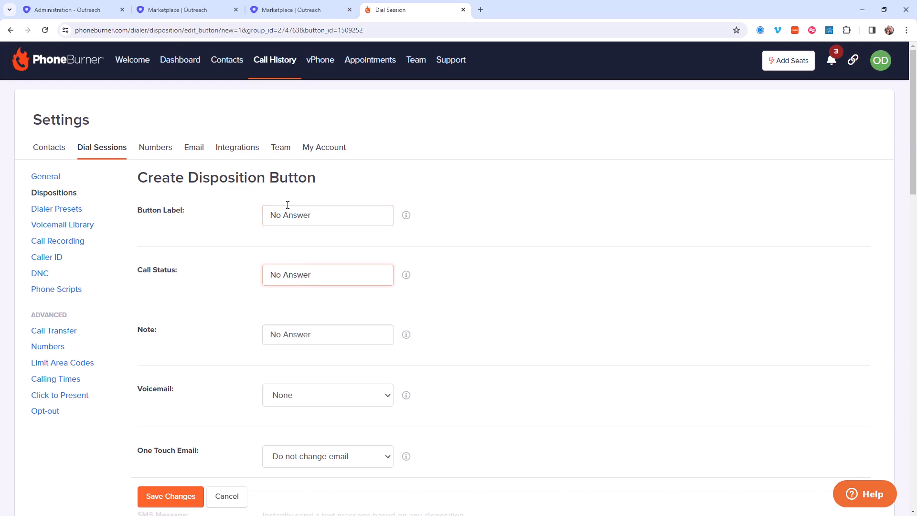
{"action": "left_click_drag", "start_coordinate": [182, 271], "coordinate": [140, 272]}
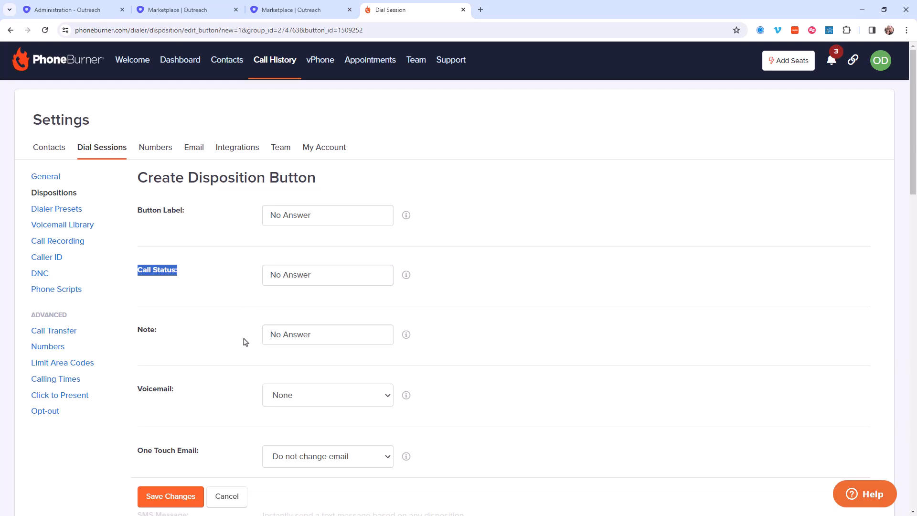
{"action": "left_click", "coordinate": [179, 496]}
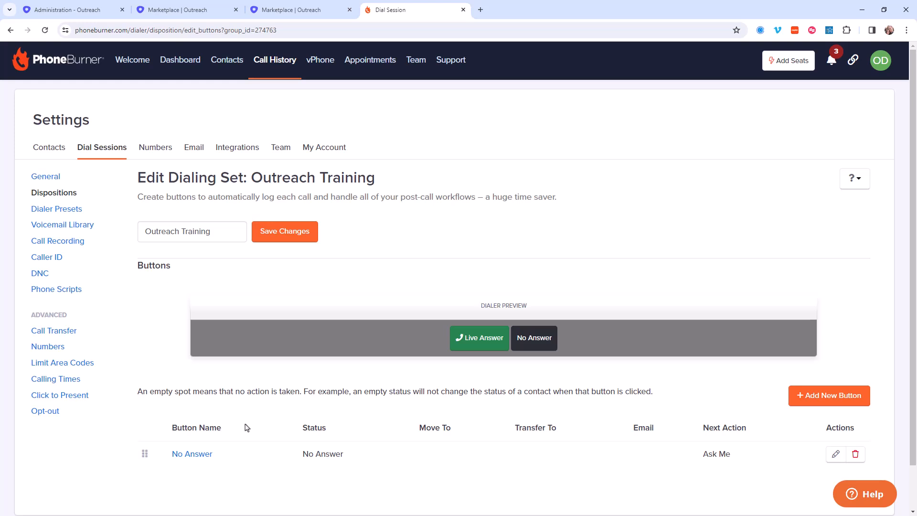
Step: Add another button labelled No Answer with Email, with call status No Answer matching the Outreach disposition name
{"action": "left_click", "coordinate": [844, 400]}
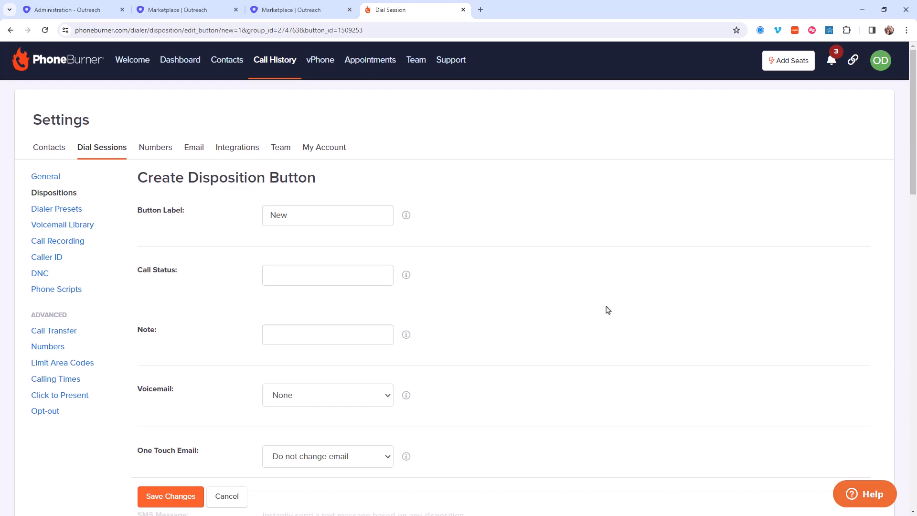
{"action": "left_click_drag", "start_coordinate": [311, 218], "coordinate": [265, 209]}
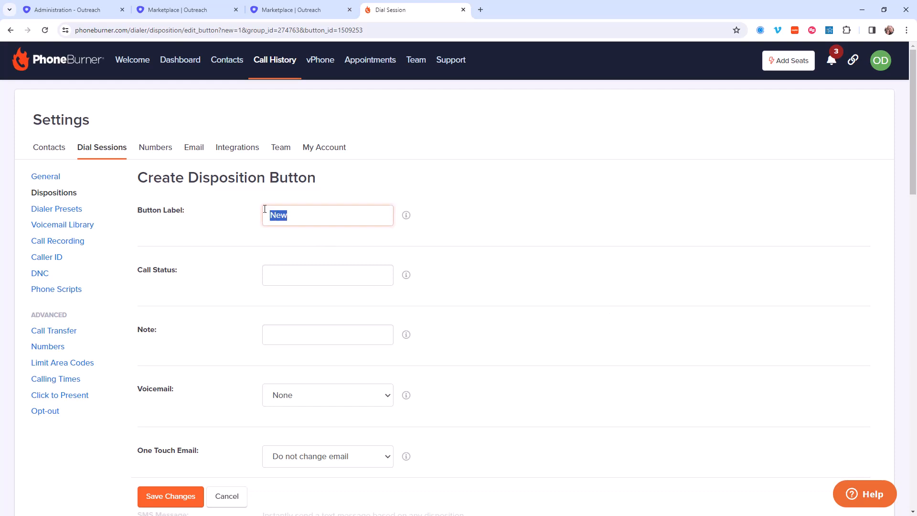
{"action": "type", "text": "No Answer"}
{"action": "left_click", "coordinate": [312, 271]}
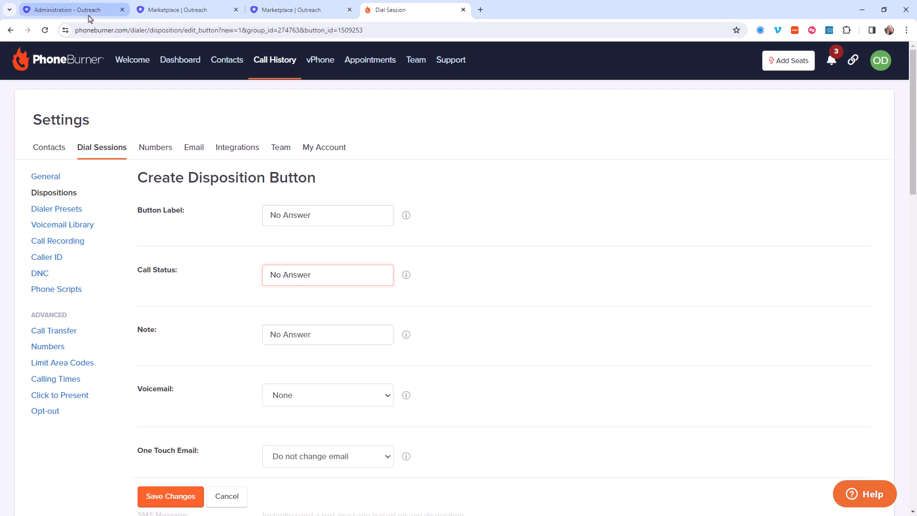
{"action": "left_click", "coordinate": [71, 10]}
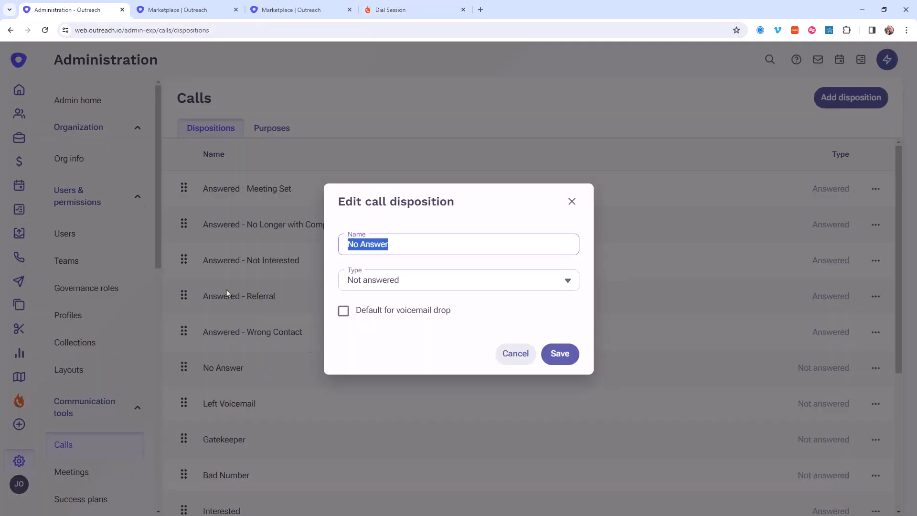
{"action": "left_click", "coordinate": [379, 9]}
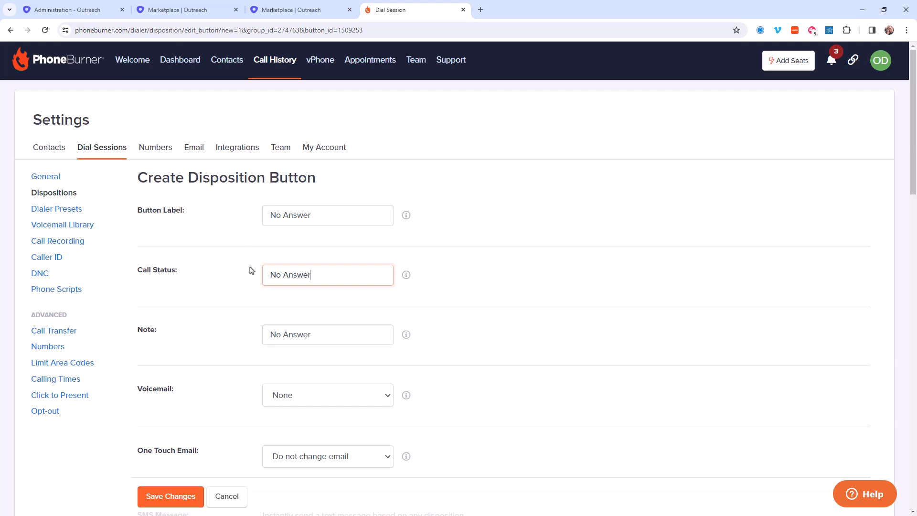
{"action": "left_click", "coordinate": [338, 212]}
{"action": "type", "text": "with Email"}
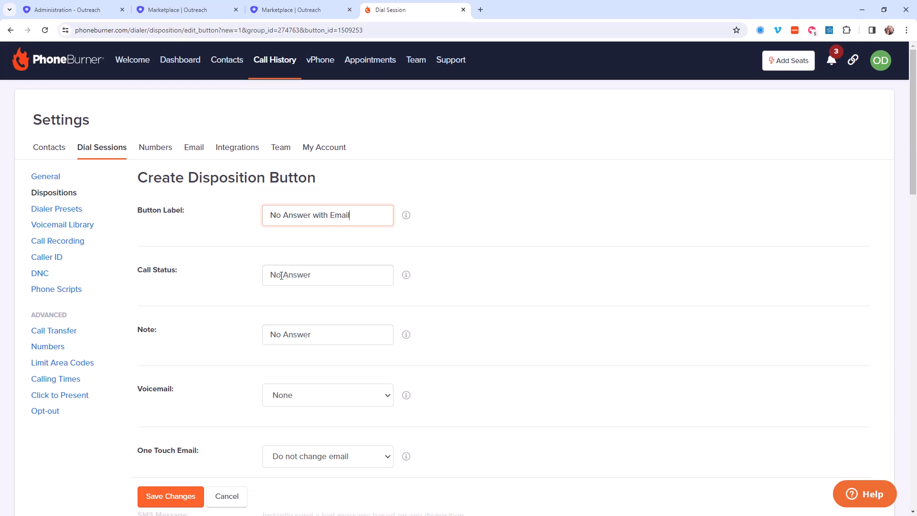
Step: Set the button's One Touch Email to the No Answer email and save the button
{"action": "scroll", "coordinate": [228, 285], "scroll_direction": "down", "scroll_amount": 3}
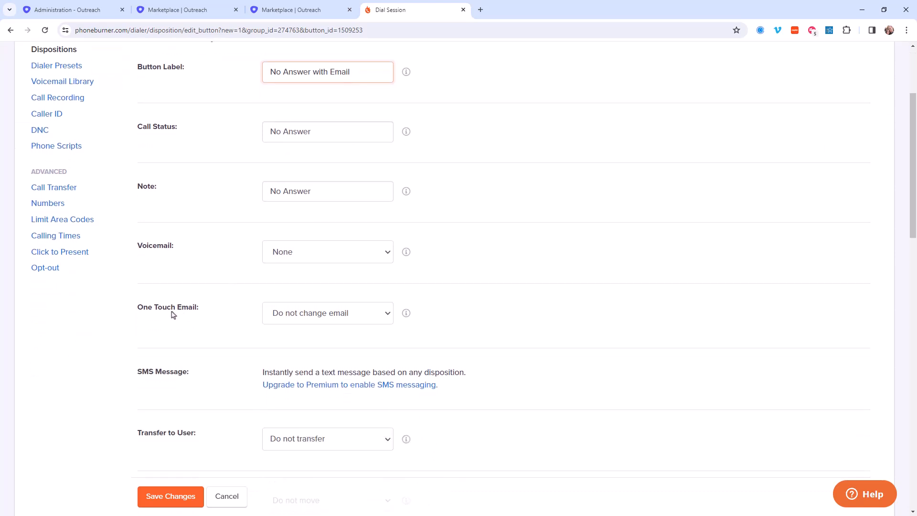
{"action": "left_click", "coordinate": [347, 311]}
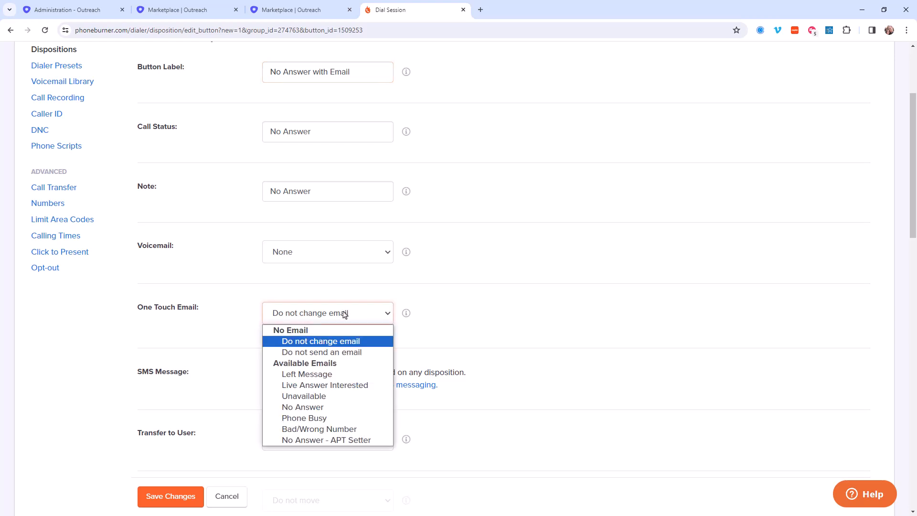
{"action": "left_click", "coordinate": [306, 409]}
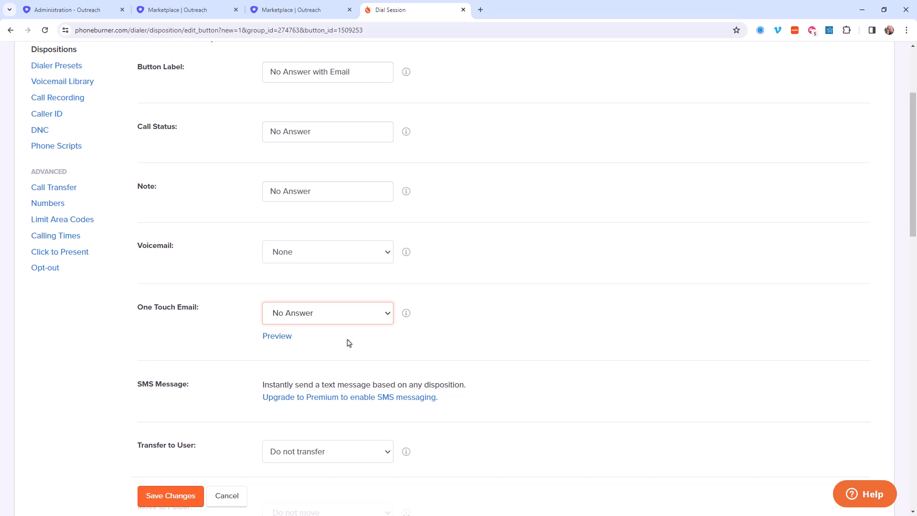
{"action": "left_click", "coordinate": [156, 497]}
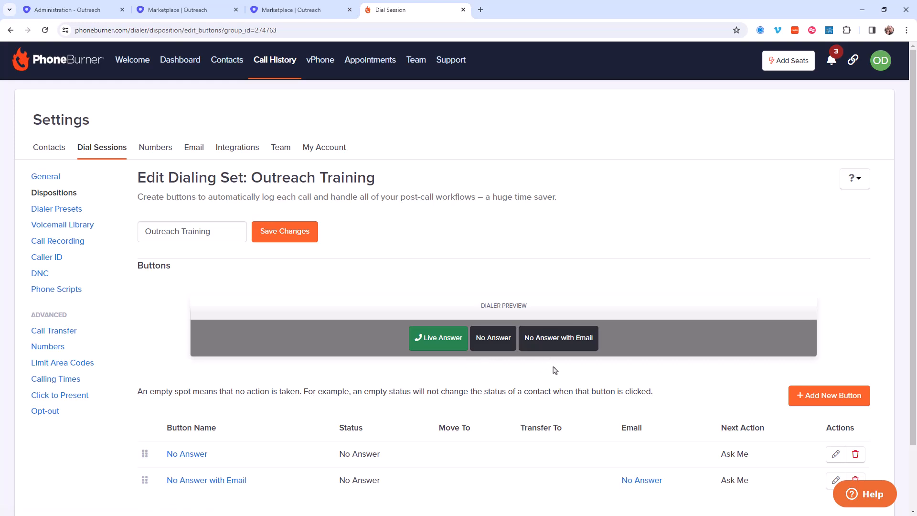
Step: Start another new button for the dialing set, and copy the name of the Left Voicemail call disposition in Outreach
{"action": "left_click", "coordinate": [829, 400]}
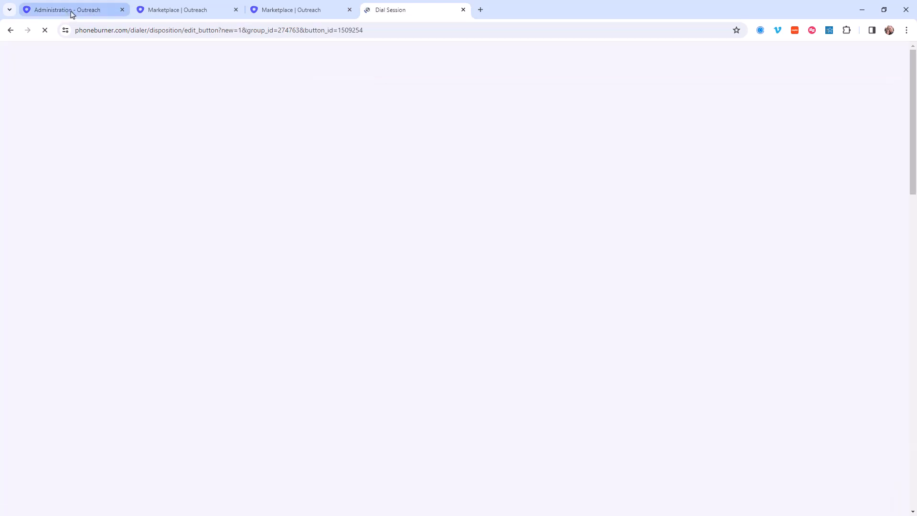
{"action": "left_click", "coordinate": [72, 10]}
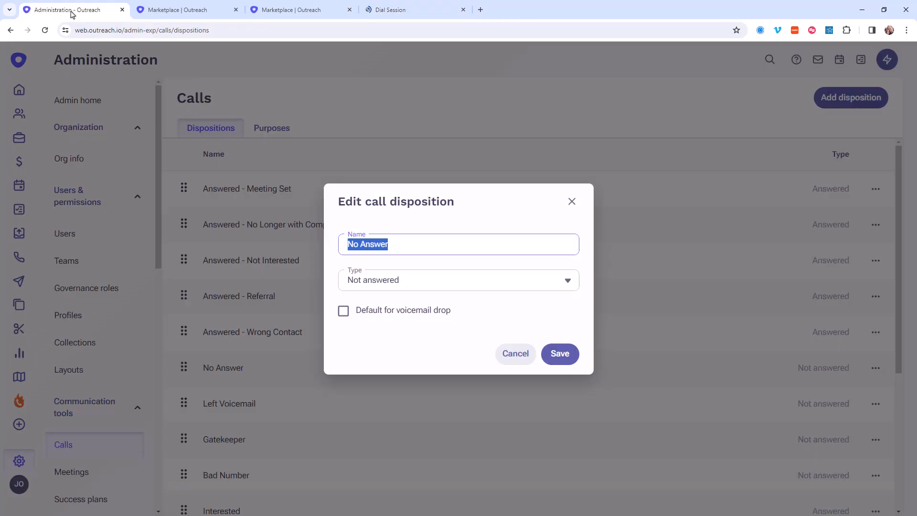
{"action": "left_click", "coordinate": [526, 353]}
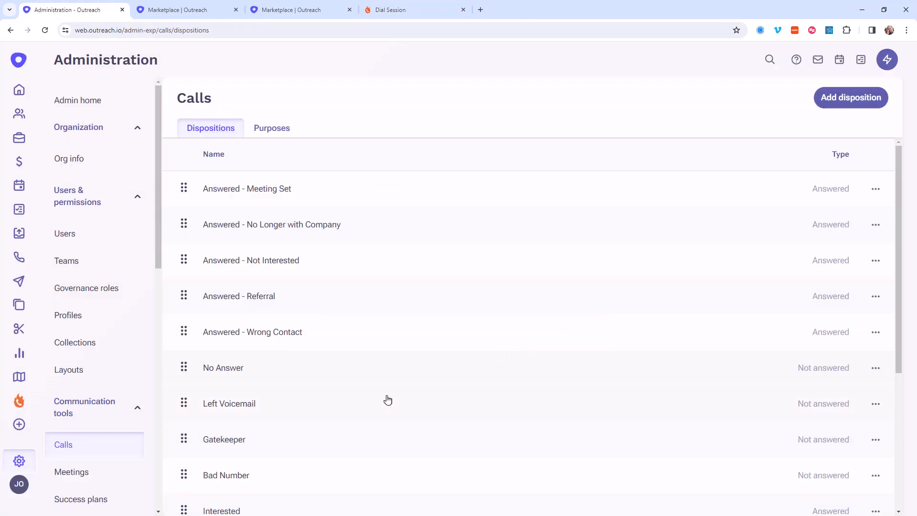
{"action": "left_click", "coordinate": [248, 404]}
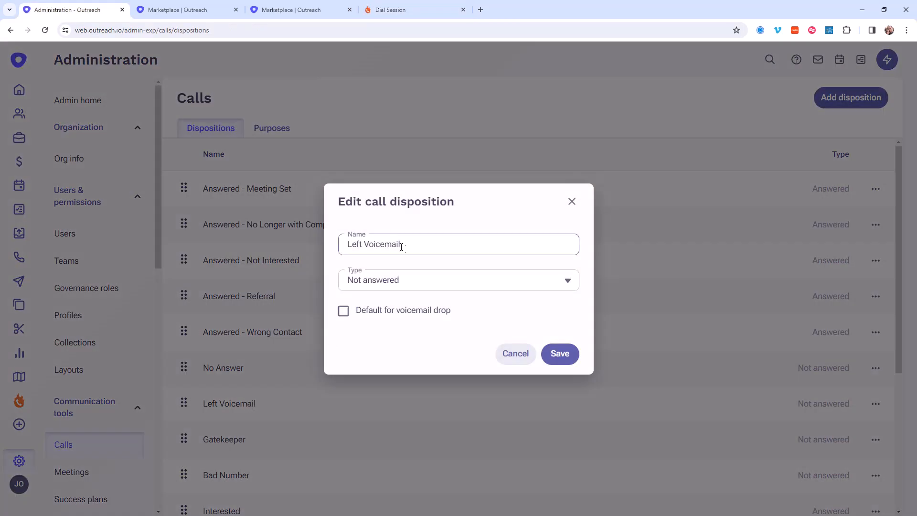
{"action": "left_click_drag", "start_coordinate": [409, 246], "coordinate": [333, 246]}
{"action": "key", "text": "ctrl+c"}
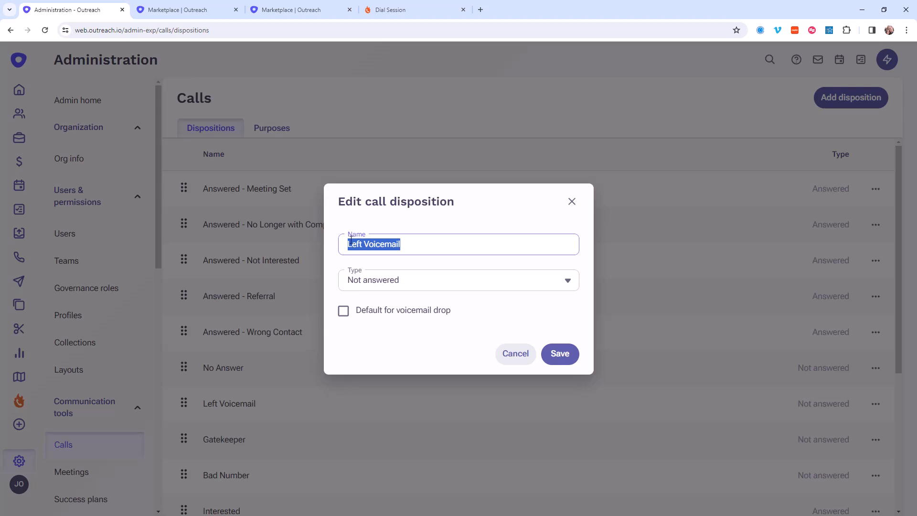
Step: Back in PhoneBurner, set the new button's label and call status to Left Voicemail
{"action": "left_click", "coordinate": [399, 11]}
{"action": "left_click_drag", "start_coordinate": [287, 214], "coordinate": [259, 218]}
{"action": "key", "text": "ctrl+v"}
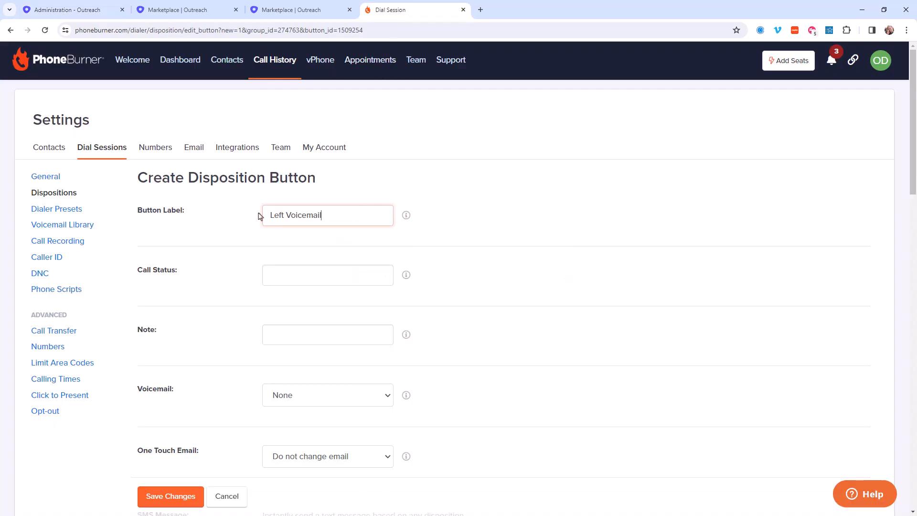
{"action": "left_click", "coordinate": [297, 271]}
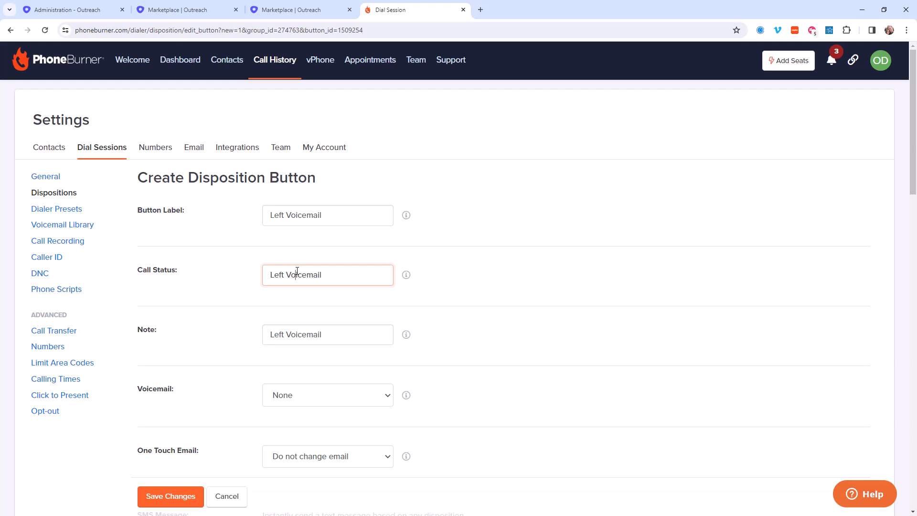
Step: Set the Left Voicemail button's voicemail to Dial Session Default and save the button
{"action": "scroll", "coordinate": [297, 271], "scroll_direction": "down", "scroll_amount": 2}
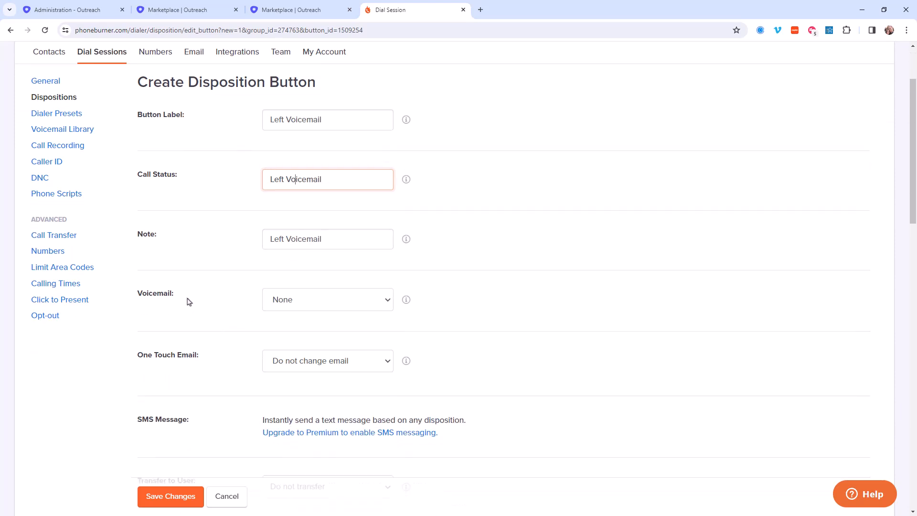
{"action": "left_click_drag", "start_coordinate": [173, 299], "coordinate": [141, 298]}
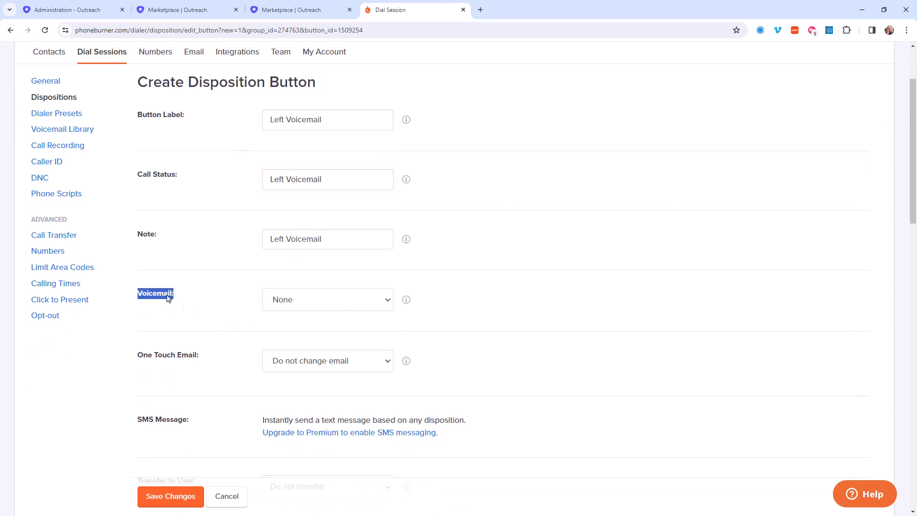
{"action": "left_click", "coordinate": [287, 302]}
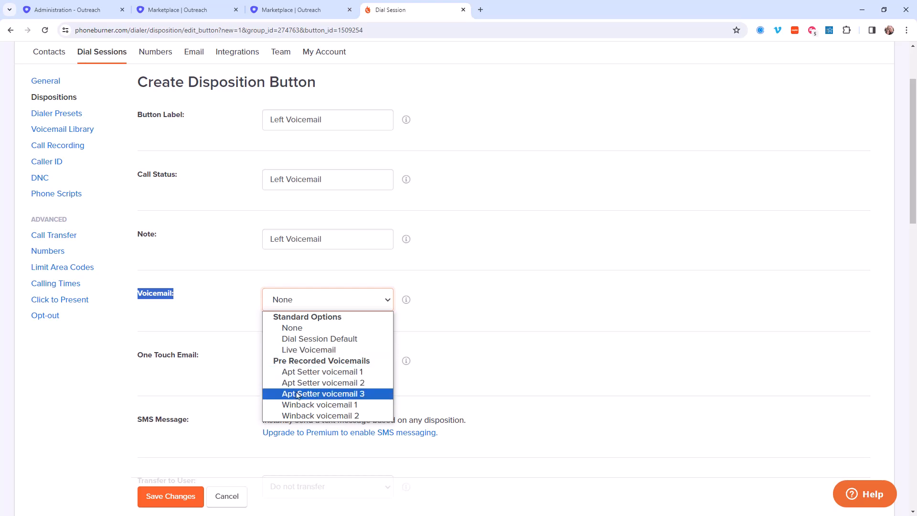
{"action": "left_click", "coordinate": [303, 342]}
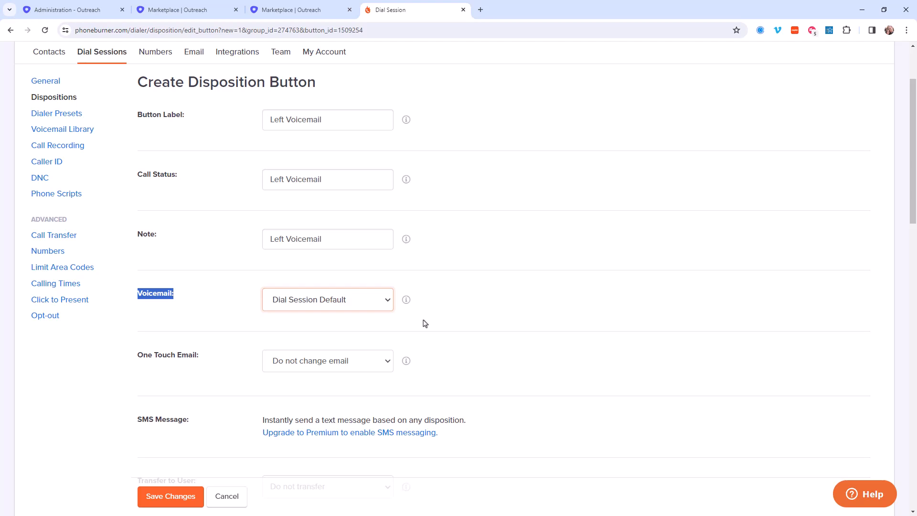
{"action": "left_click", "coordinate": [352, 303]}
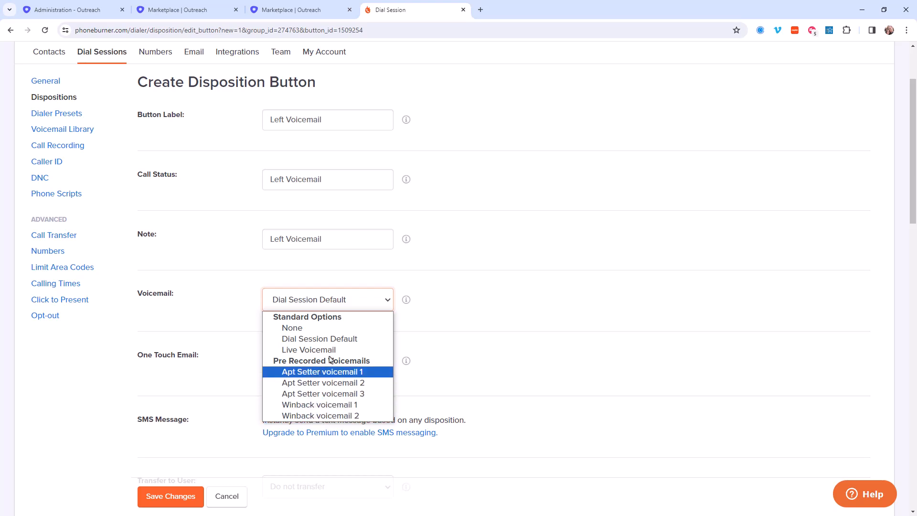
{"action": "left_click", "coordinate": [483, 305]}
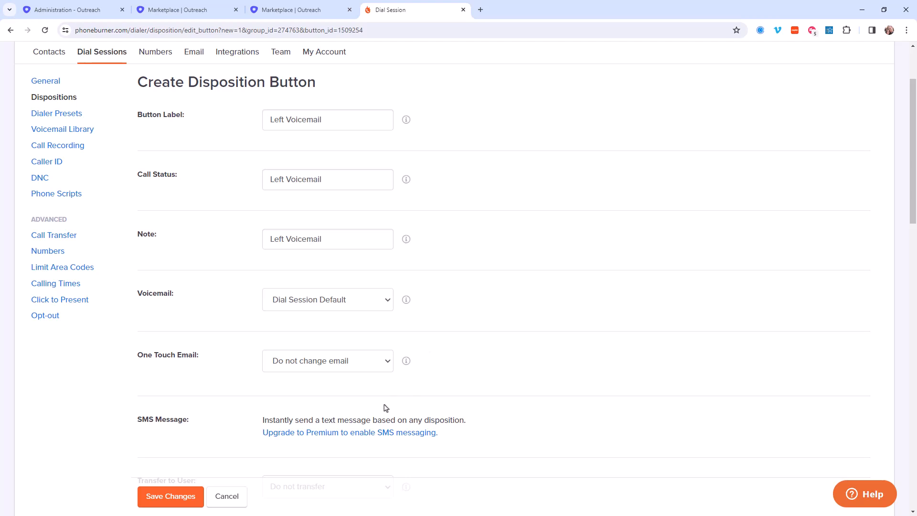
{"action": "left_click", "coordinate": [198, 503]}
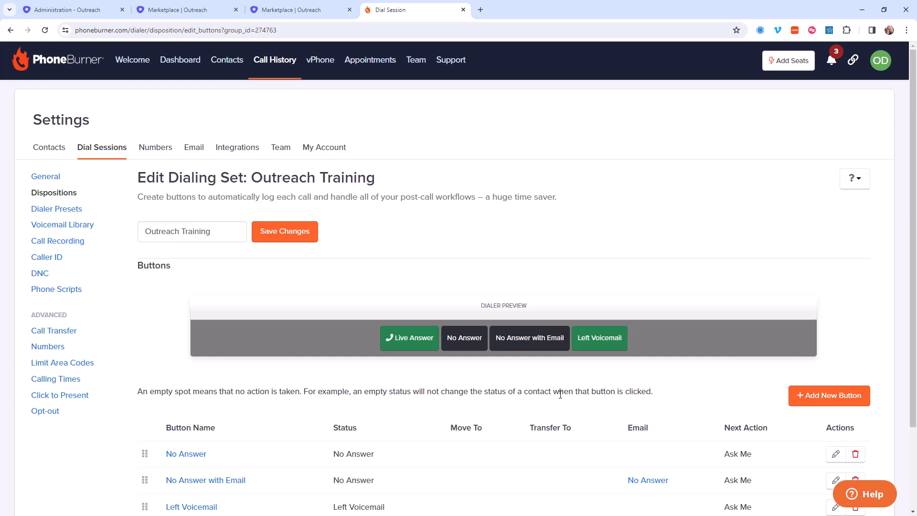
Step: Add another button to the dialing set with Left Voicemail as both its label and call status
{"action": "scroll", "coordinate": [545, 421], "scroll_direction": "down", "scroll_amount": 2}
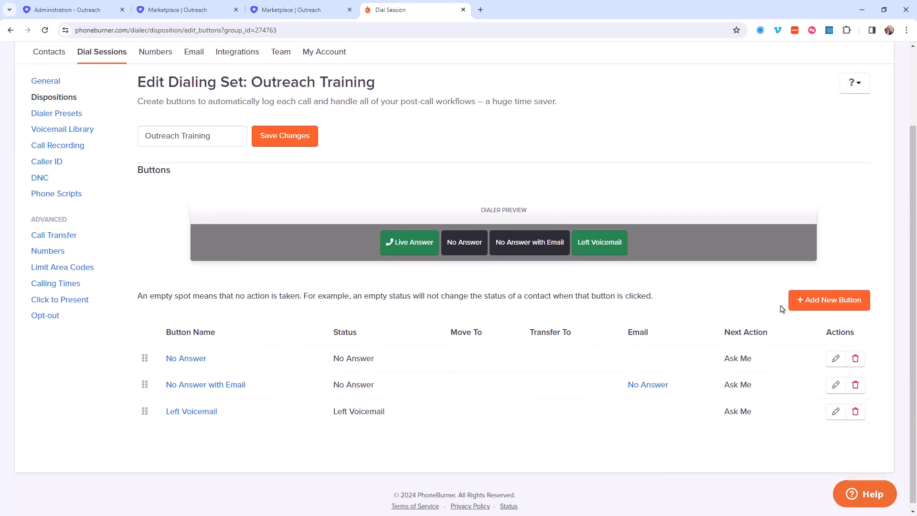
{"action": "left_click", "coordinate": [825, 306]}
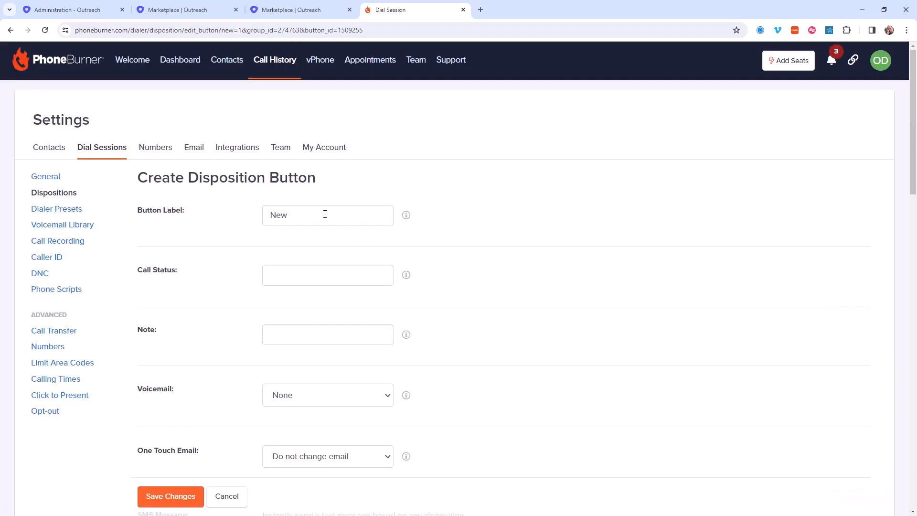
{"action": "left_click", "coordinate": [292, 275]}
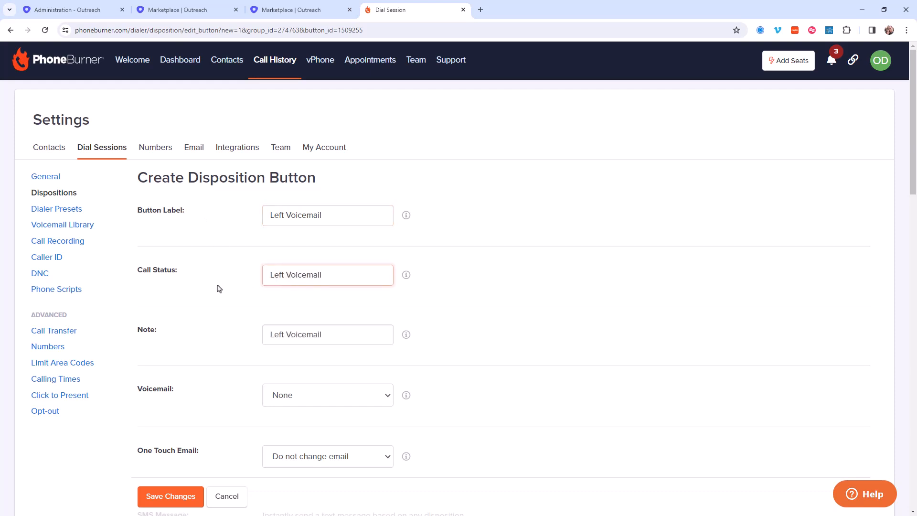
Step: Set the new button's voicemail to Live Voicemail, change its label to Left Voicemail Live, and save it
{"action": "scroll", "coordinate": [219, 289], "scroll_direction": "down", "scroll_amount": 2}
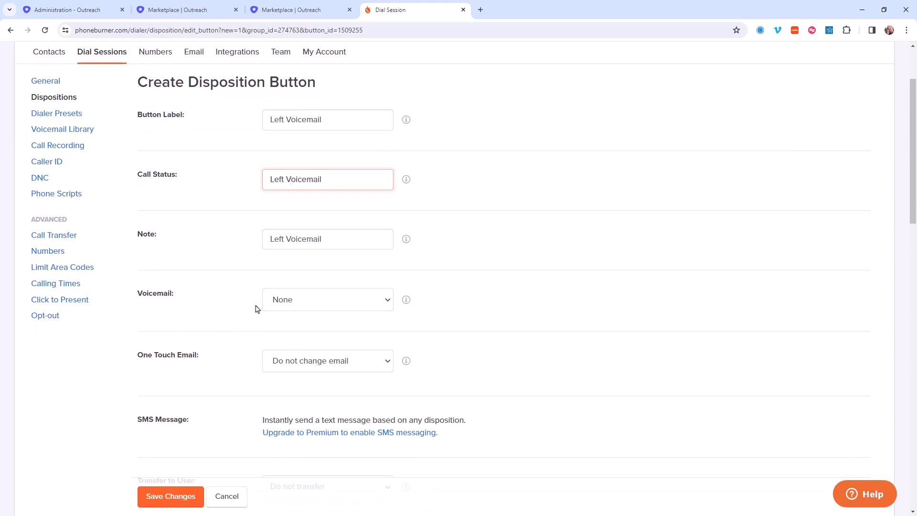
{"action": "left_click", "coordinate": [277, 306]}
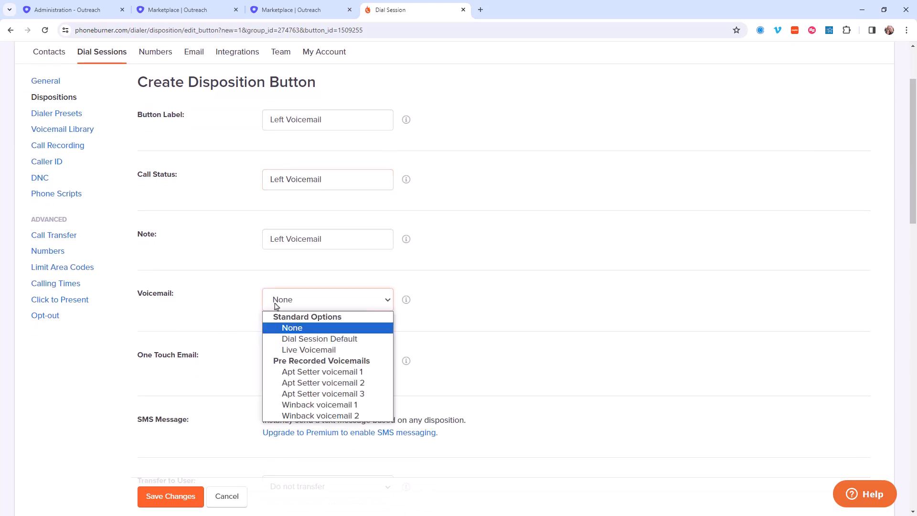
{"action": "left_click", "coordinate": [279, 350]}
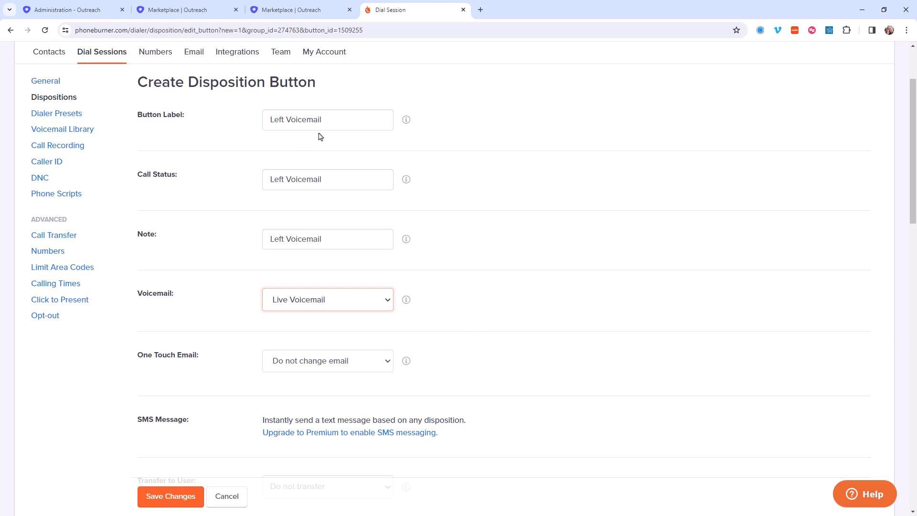
{"action": "left_click", "coordinate": [336, 121]}
{"action": "type", "text": "Live"}
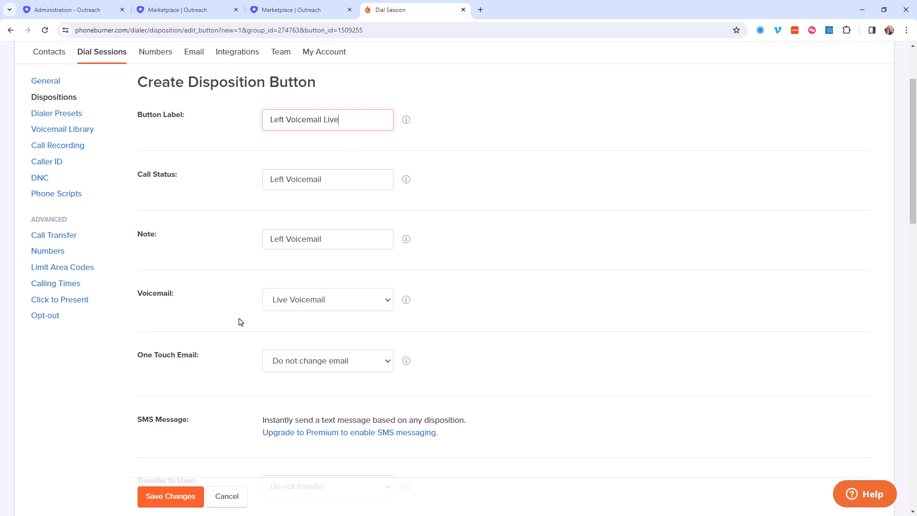
{"action": "left_click", "coordinate": [156, 495]}
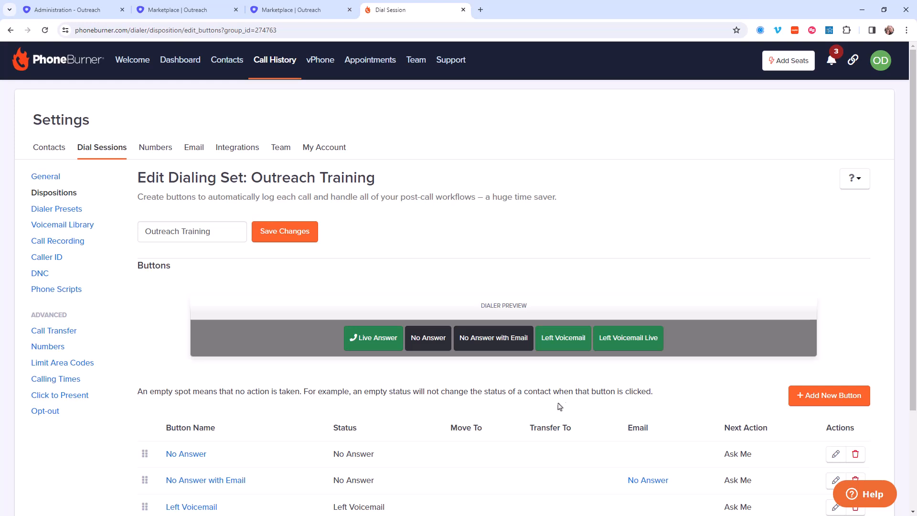
Step: Return to the dispositions overview and create a live answer set named Outreach Training
{"action": "left_click", "coordinate": [58, 196]}
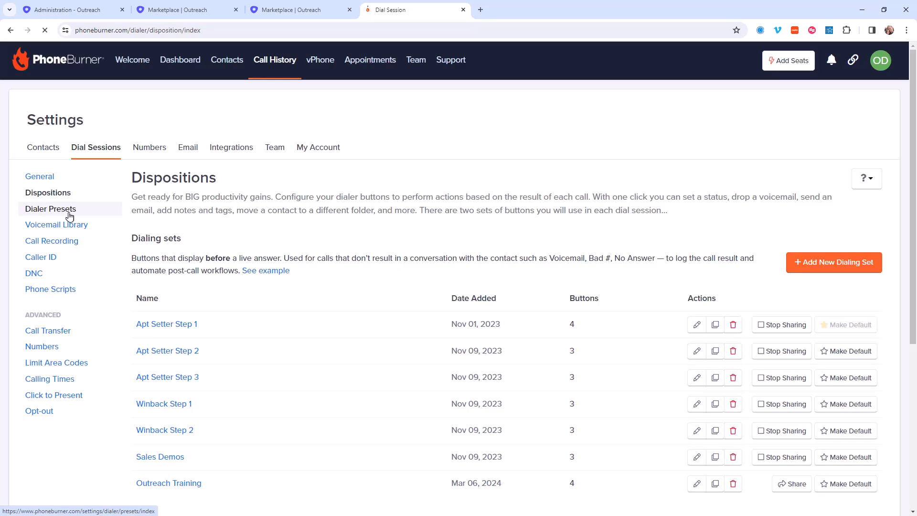
{"action": "scroll", "coordinate": [375, 342], "scroll_direction": "down", "scroll_amount": 5}
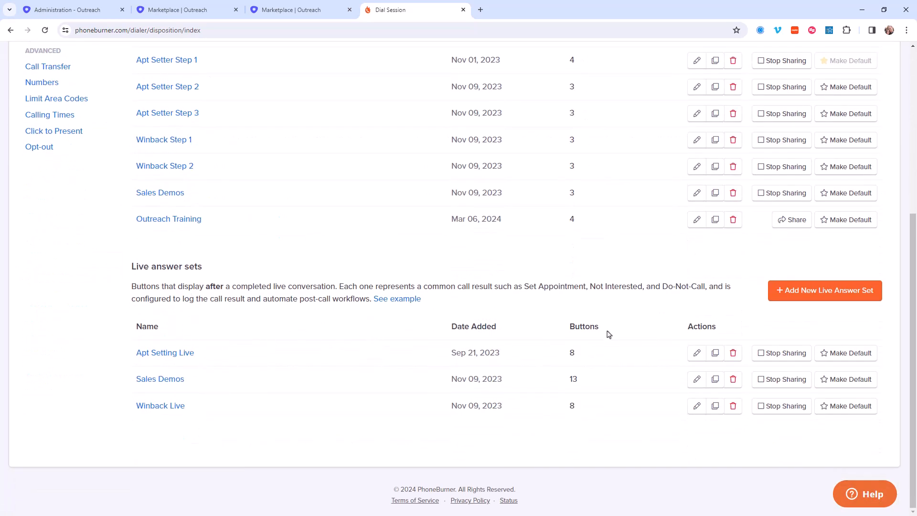
{"action": "left_click", "coordinate": [814, 295]}
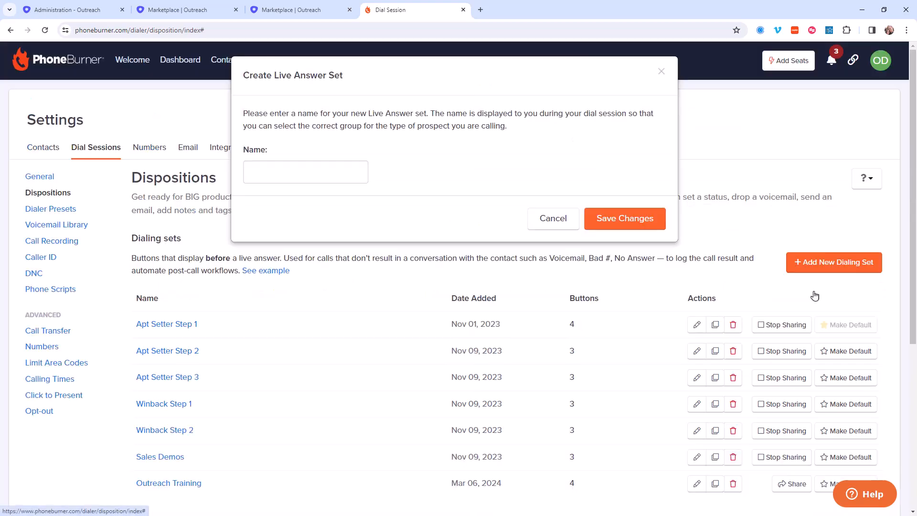
{"action": "left_click", "coordinate": [349, 173]}
{"action": "type", "text": "Outreach Training"}
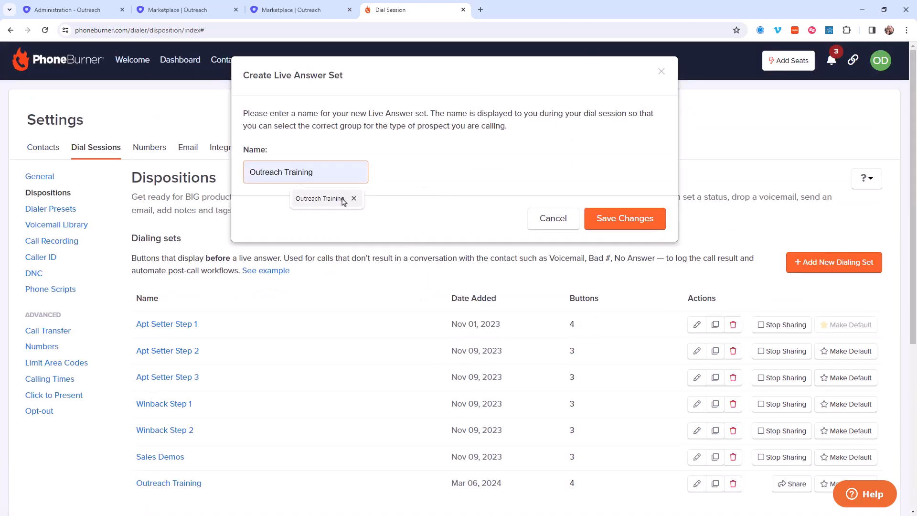
{"action": "left_click", "coordinate": [349, 199]}
{"action": "left_click", "coordinate": [622, 216]}
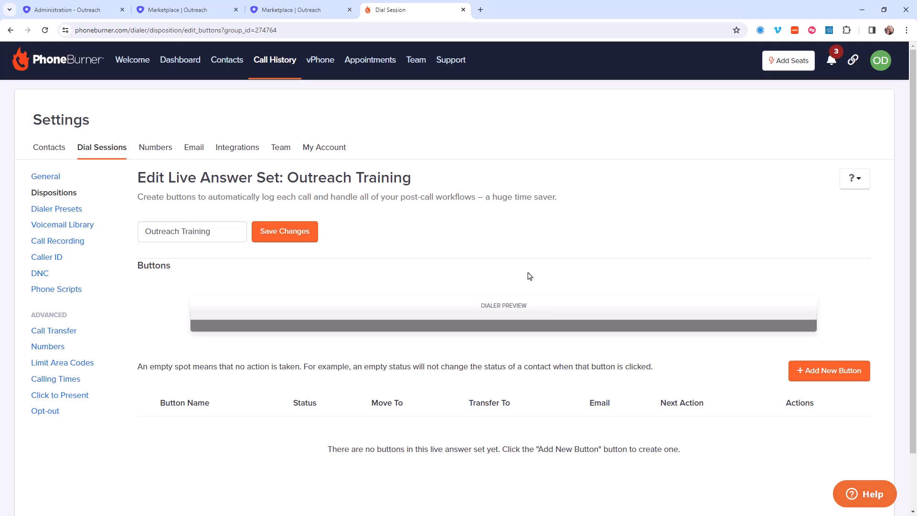
Step: Start a new button in the live answer set, and copy the name of the Answered - Meeting Set disposition in Outreach
{"action": "left_click", "coordinate": [825, 380]}
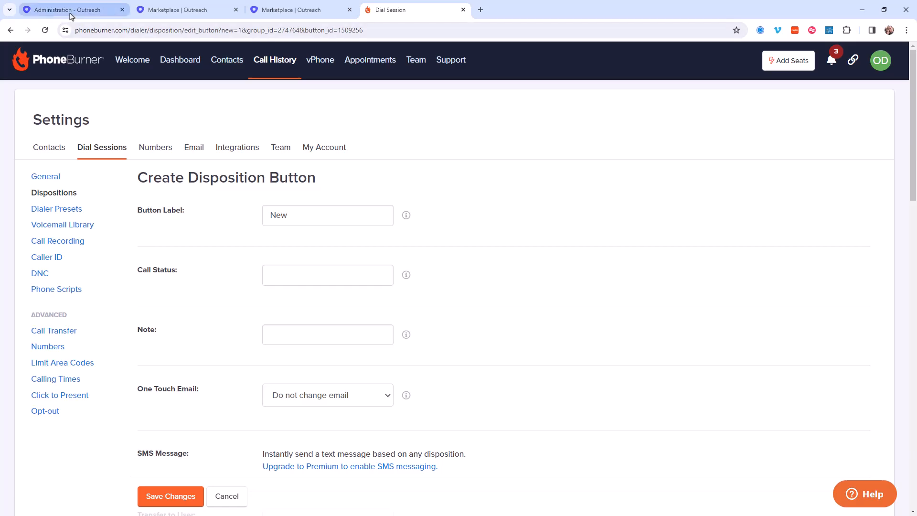
{"action": "left_click", "coordinate": [70, 14]}
{"action": "left_click", "coordinate": [512, 355]}
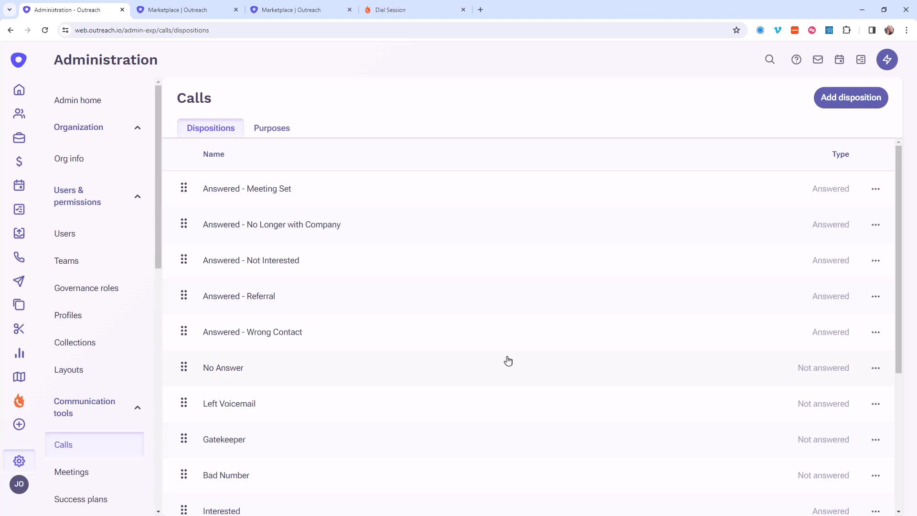
{"action": "left_click", "coordinate": [289, 198]}
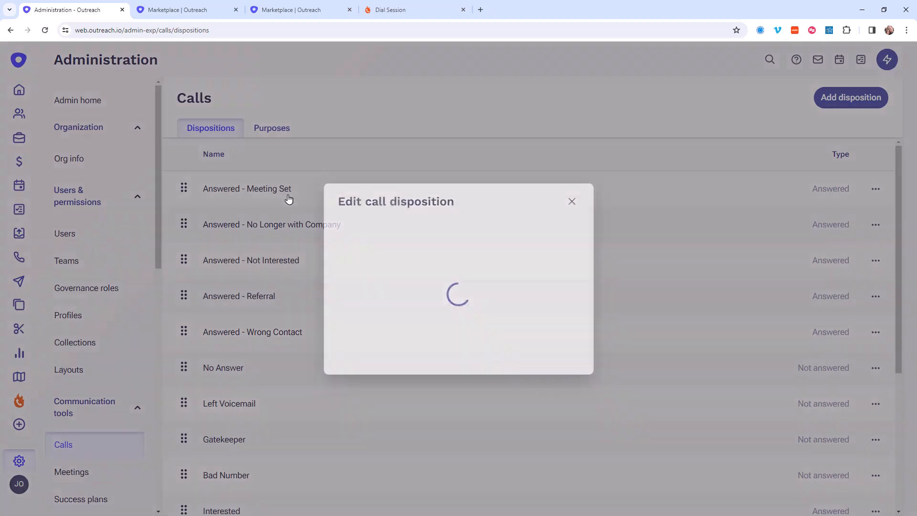
{"action": "left_click_drag", "start_coordinate": [437, 245], "coordinate": [334, 244]}
{"action": "key", "text": "ctrl+c"}
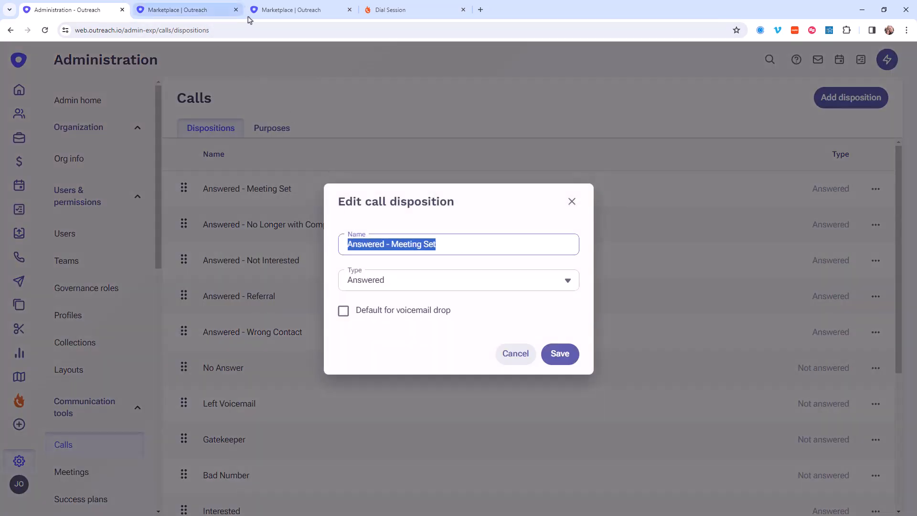
Step: Back in PhoneBurner, set the button's label and call status to Answered - Meeting Set and save the button
{"action": "left_click", "coordinate": [378, 10]}
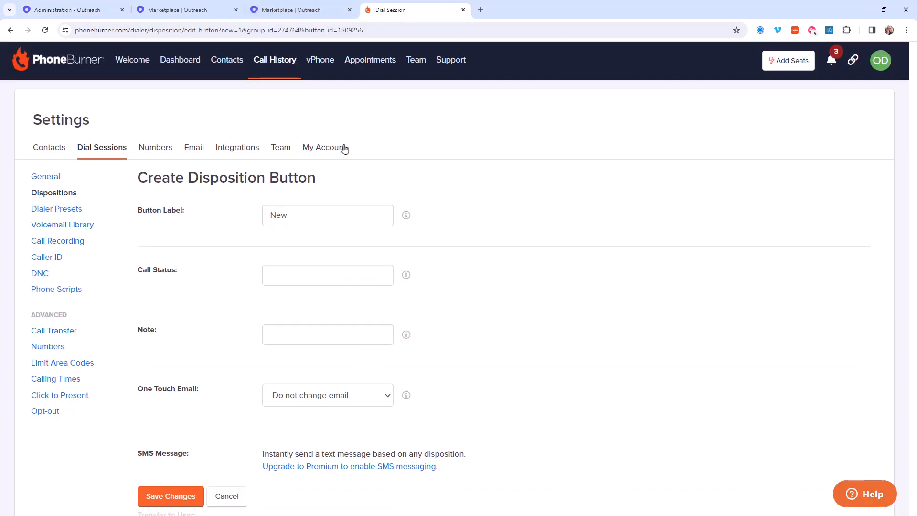
{"action": "double_click", "coordinate": [311, 215]}
{"action": "key", "text": "ctrl+v"}
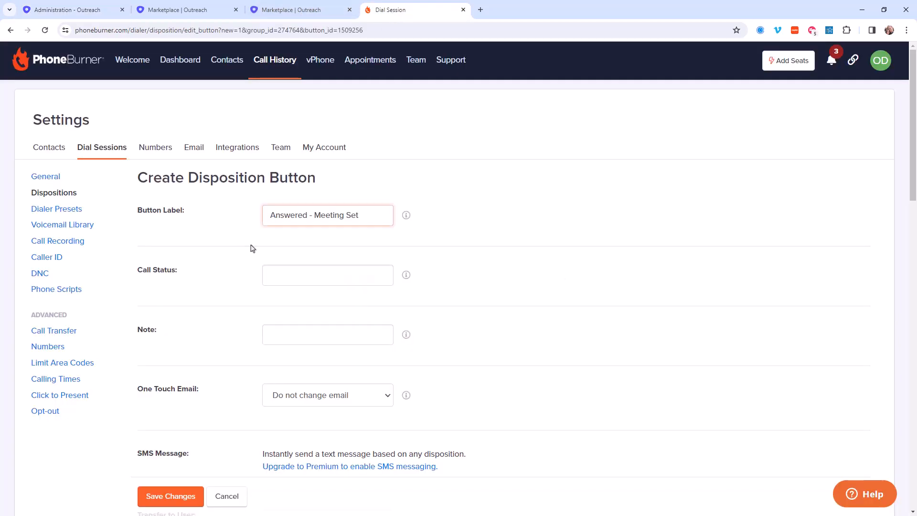
{"action": "left_click", "coordinate": [282, 273]}
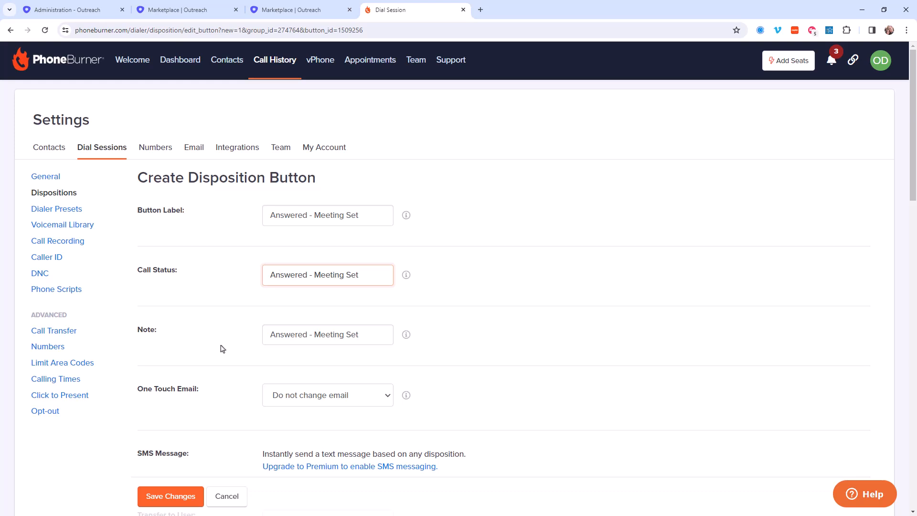
{"action": "scroll", "coordinate": [222, 349], "scroll_direction": "down", "scroll_amount": 2}
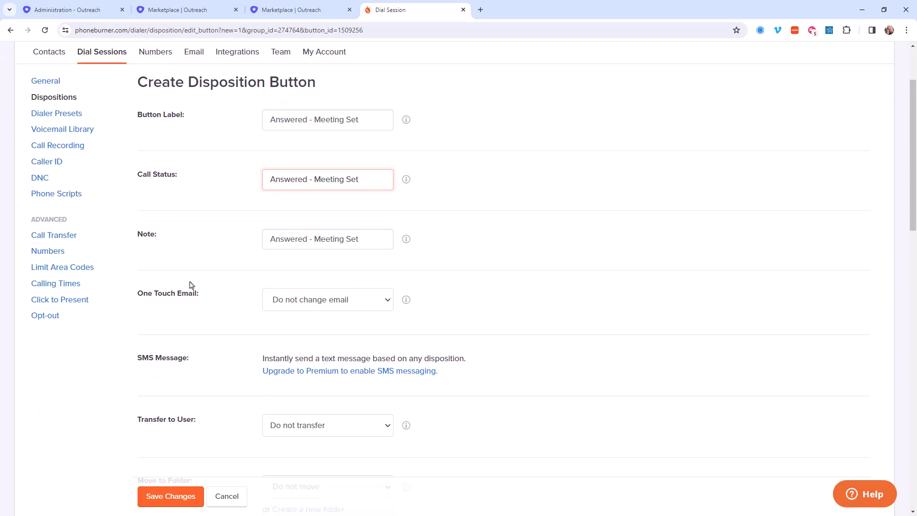
{"action": "left_click_drag", "start_coordinate": [201, 297], "coordinate": [136, 295]}
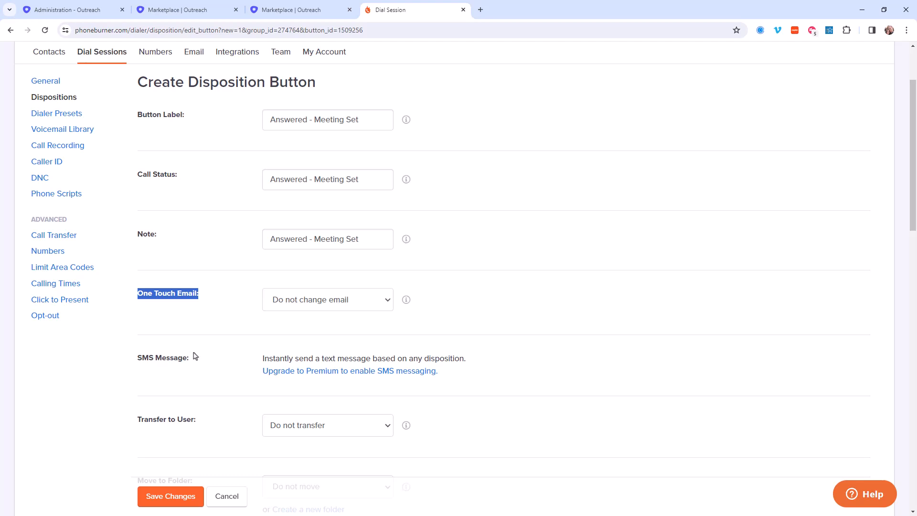
{"action": "left_click", "coordinate": [184, 500]}
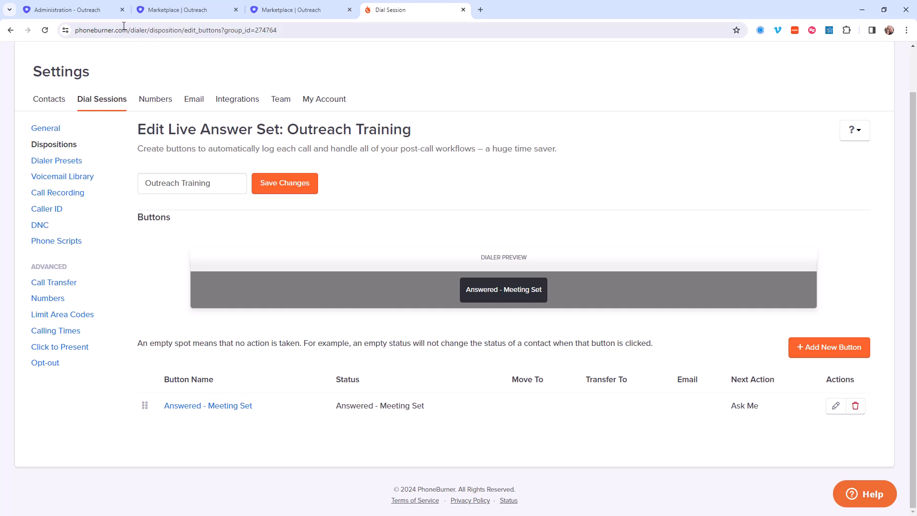
Step: Switch to Outreach, cancel the open disposition edit, and copy the name of the Answered - Not Interested disposition
{"action": "left_click", "coordinate": [75, 11]}
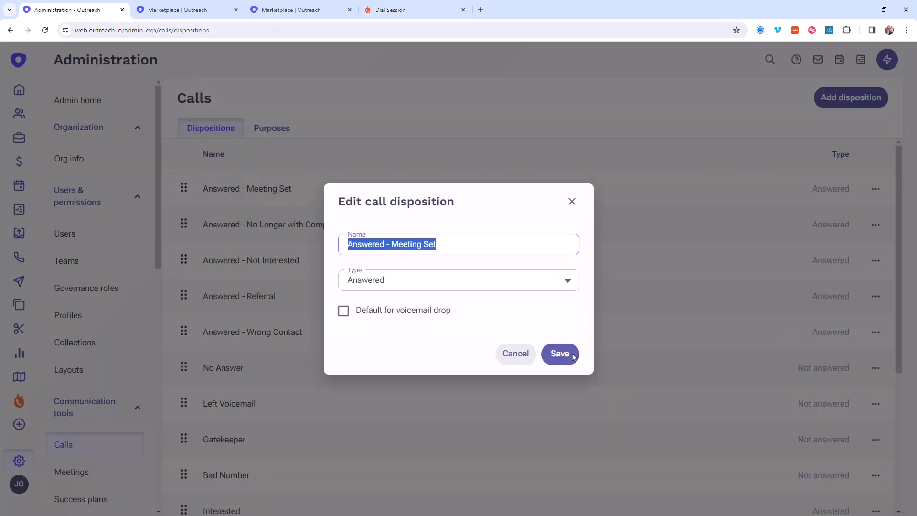
{"action": "left_click", "coordinate": [512, 358]}
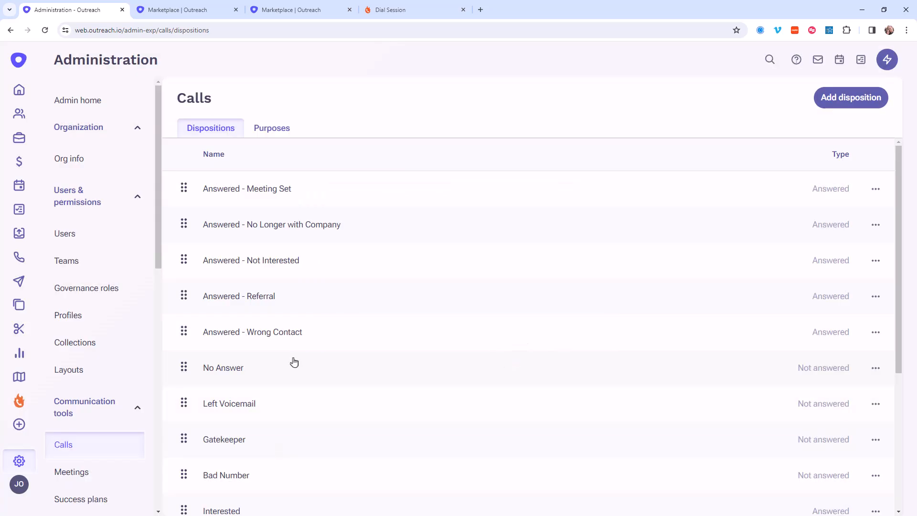
{"action": "left_click", "coordinate": [284, 270]}
{"action": "left_click_drag", "start_coordinate": [446, 245], "coordinate": [330, 257]}
{"action": "key", "text": "ctrl+c"}
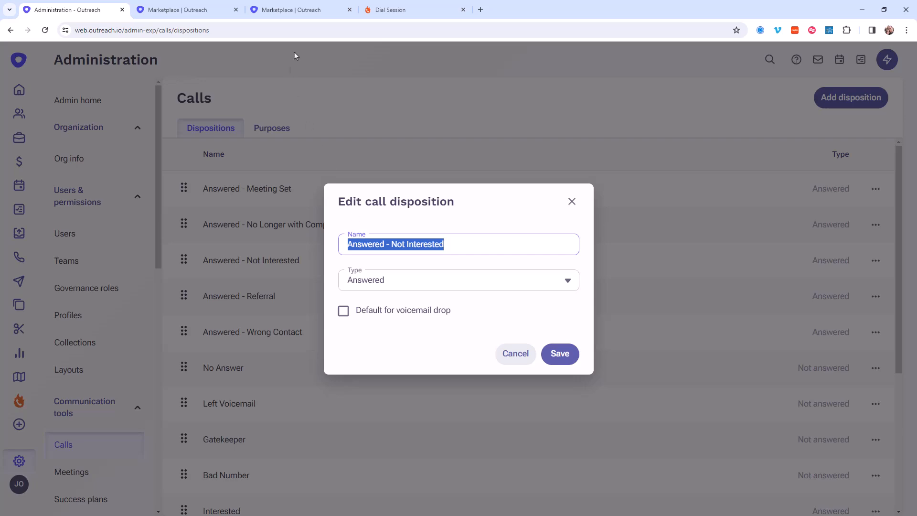
Step: Back in PhoneBurner, add a live answer button with Answered - Not Interested as its label and call status
{"action": "left_click", "coordinate": [381, 10]}
{"action": "left_click", "coordinate": [809, 348]}
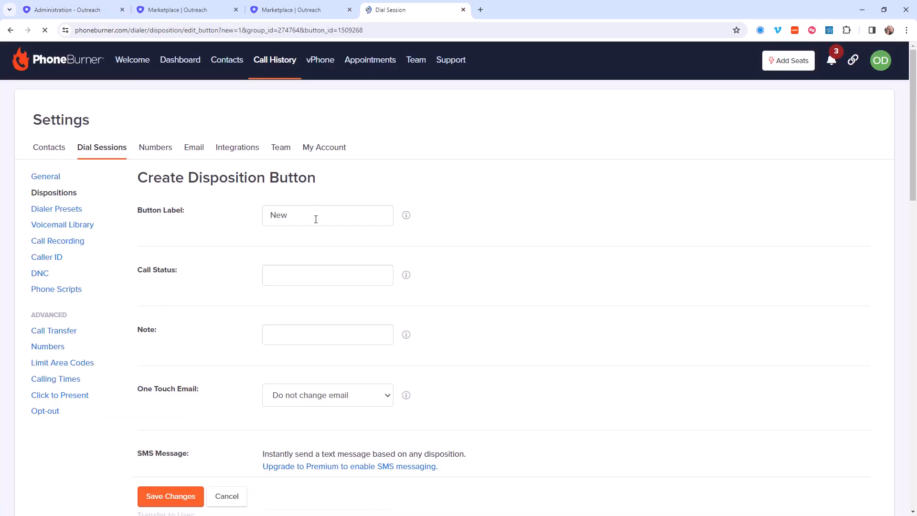
{"action": "key", "text": "ctrl+v"}
{"action": "left_click", "coordinate": [314, 275]}
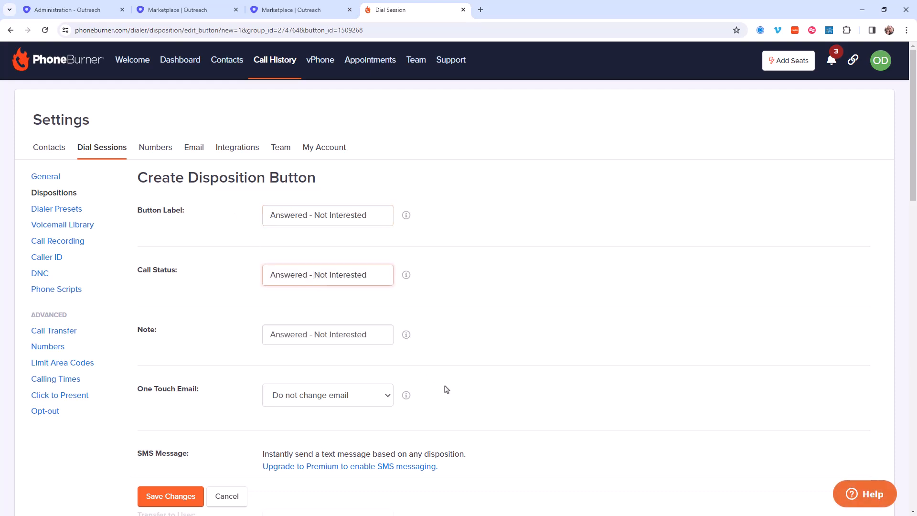
Step: Check the One Touch Email options for the Answered - Not Interested button and save the button
{"action": "scroll", "coordinate": [434, 394], "scroll_direction": "down", "scroll_amount": 1}
{"action": "left_click", "coordinate": [317, 356]}
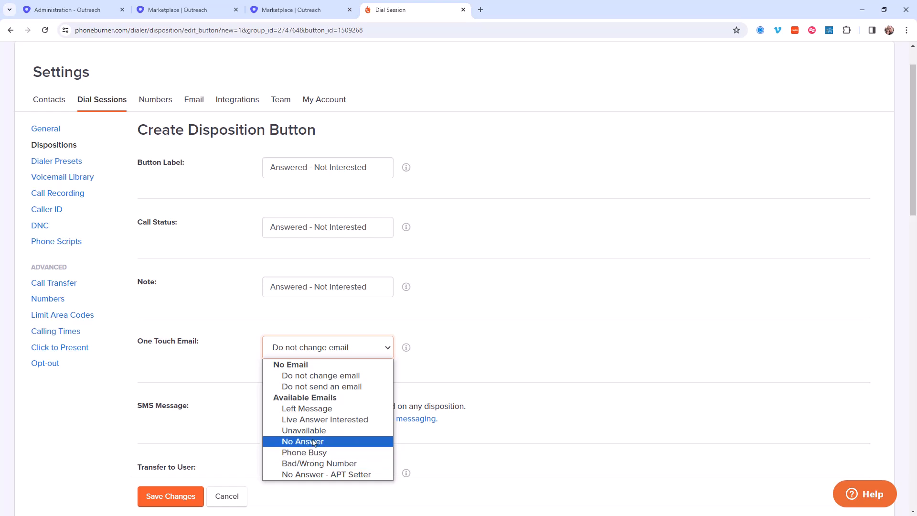
{"action": "left_click", "coordinate": [492, 377]}
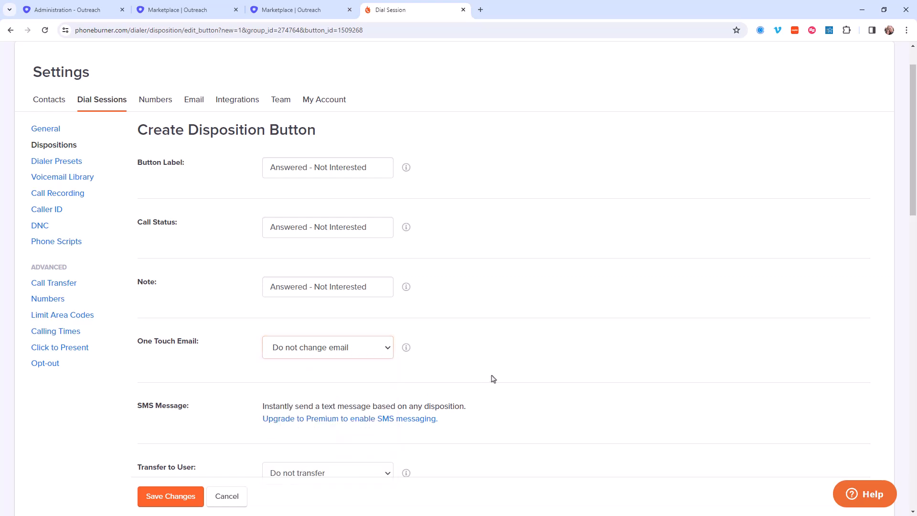
{"action": "left_click", "coordinate": [164, 502]}
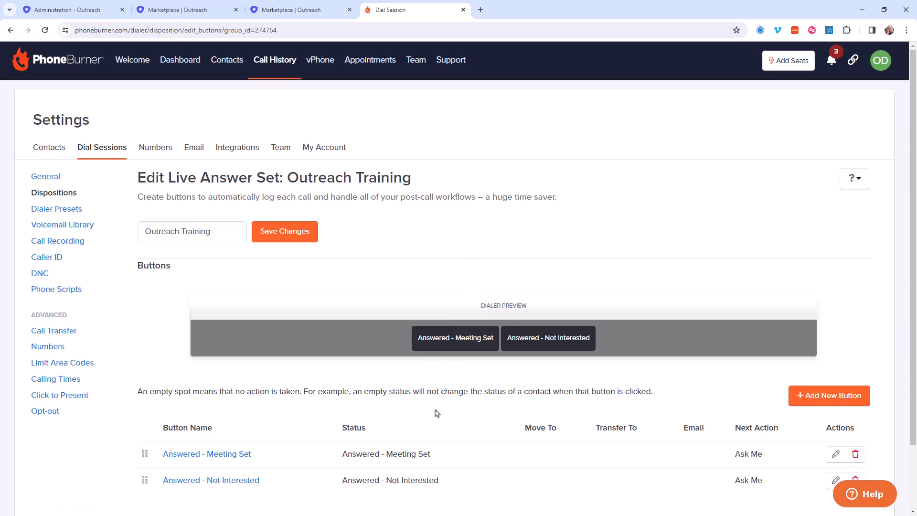
Step: Return to the dispositions overview and review the button counts of the Outreach Training dialing and live answer sets
{"action": "left_click", "coordinate": [53, 207]}
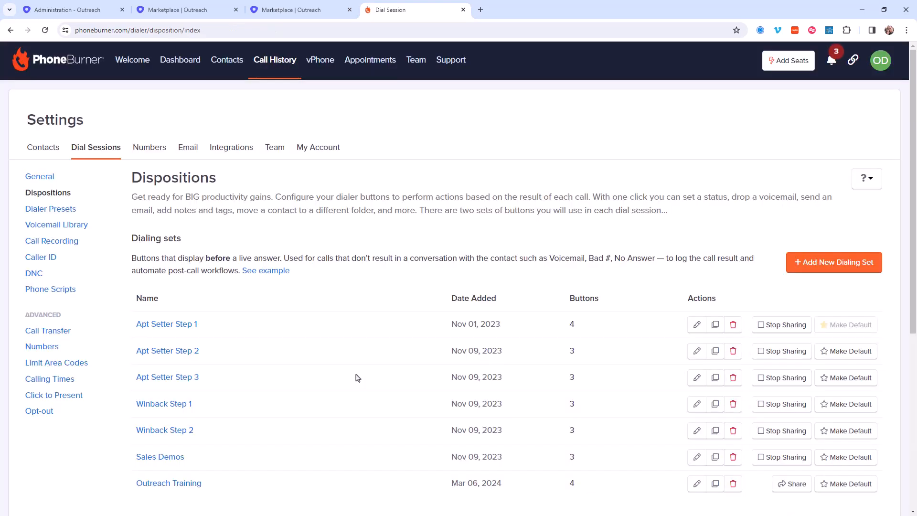
{"action": "scroll", "coordinate": [350, 376], "scroll_direction": "down", "scroll_amount": 1}
{"action": "scroll", "coordinate": [350, 377], "scroll_direction": "down", "scroll_amount": 4}
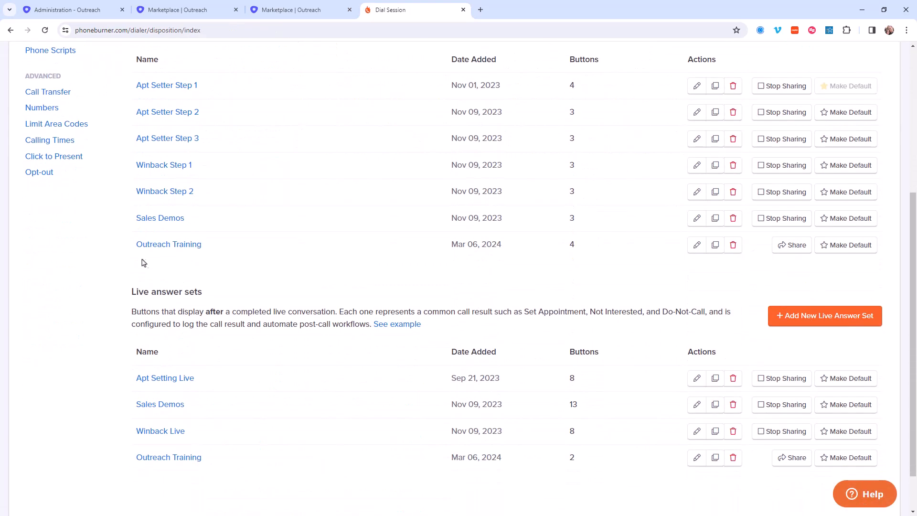
{"action": "scroll", "coordinate": [224, 289], "scroll_direction": "up", "scroll_amount": 1}
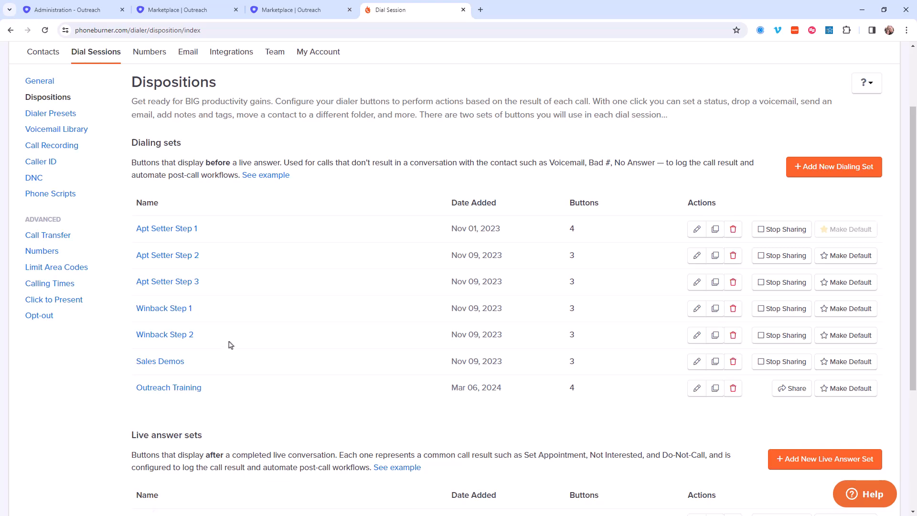
{"action": "scroll", "coordinate": [223, 336], "scroll_direction": "down", "scroll_amount": 4}
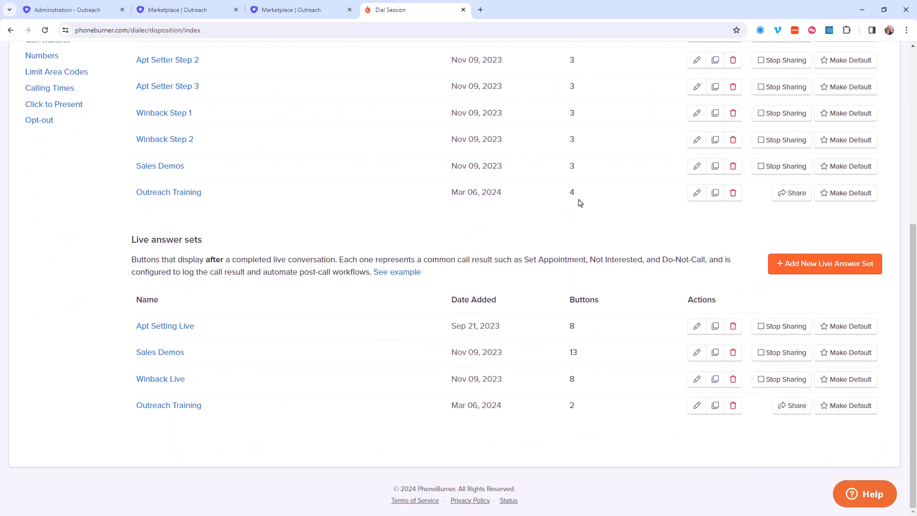
{"action": "left_click_drag", "start_coordinate": [582, 195], "coordinate": [569, 196]}
{"action": "left_click", "coordinate": [583, 409]}
{"action": "left_click_drag", "start_coordinate": [585, 412], "coordinate": [562, 407]}
Step: Share both the Outreach Training live answer set and the Outreach Training dialing set
{"action": "left_click", "coordinate": [797, 412]}
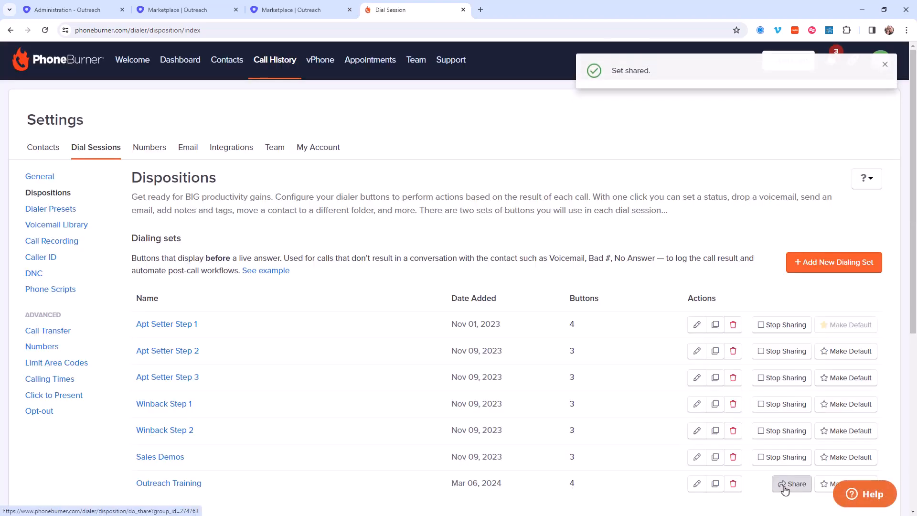
{"action": "left_click", "coordinate": [785, 490]}
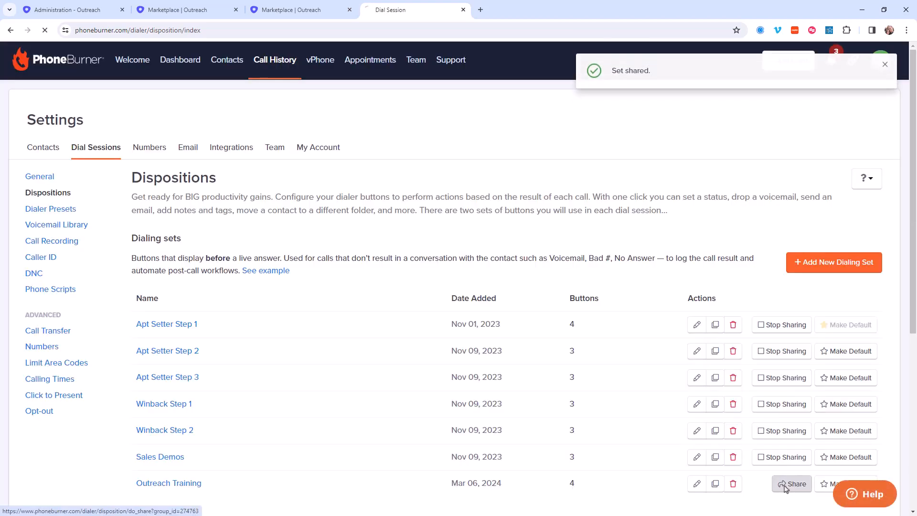